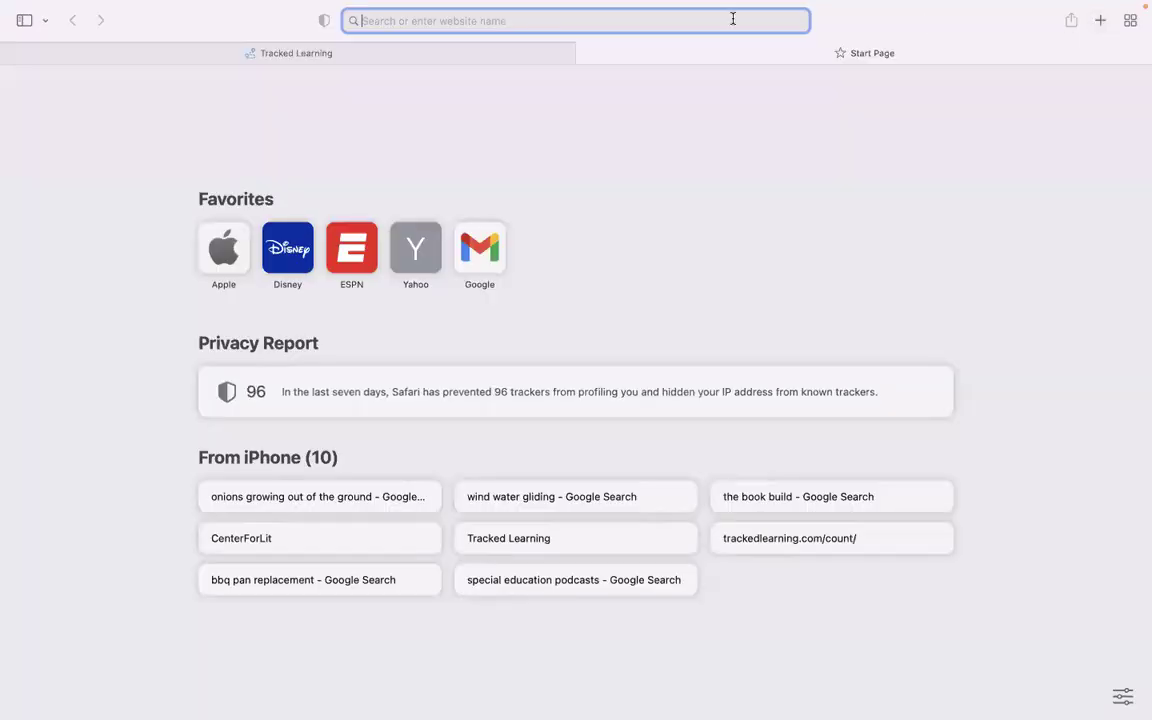
- Open the student assessment login page at trackedlearning.com/assess/
{"action": "type", "text": "trackedlearning.com"}
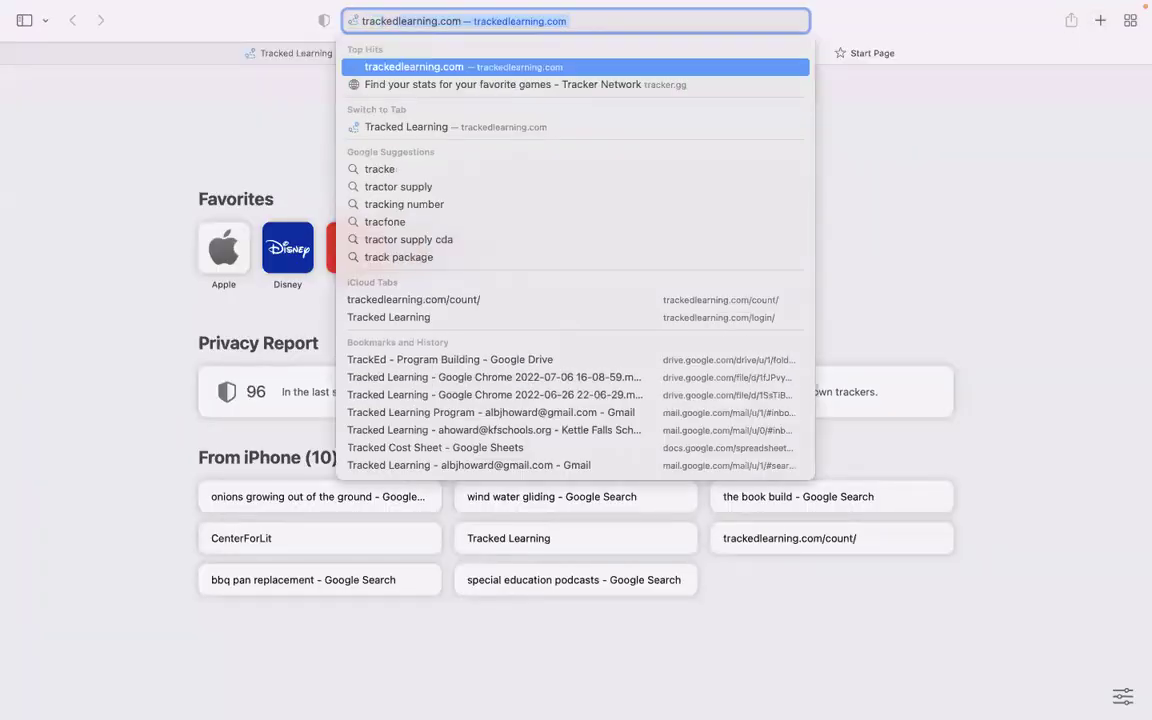
{"action": "type", "text": "/classe"}
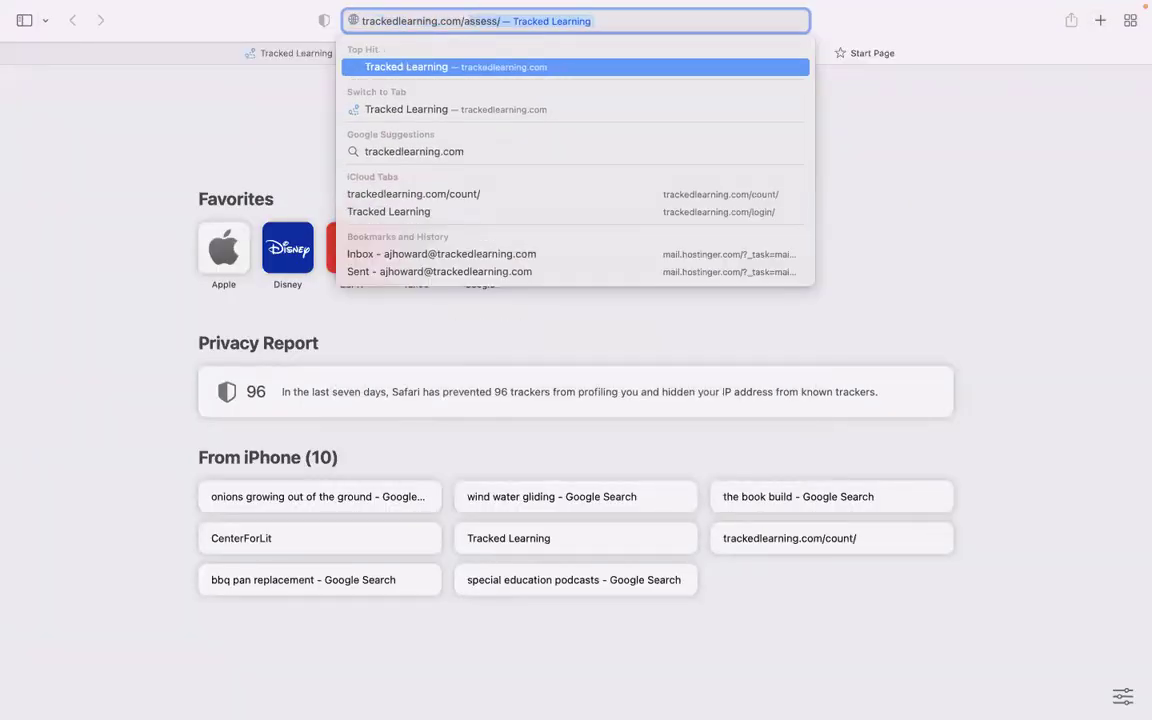
{"action": "key", "text": "Return"}
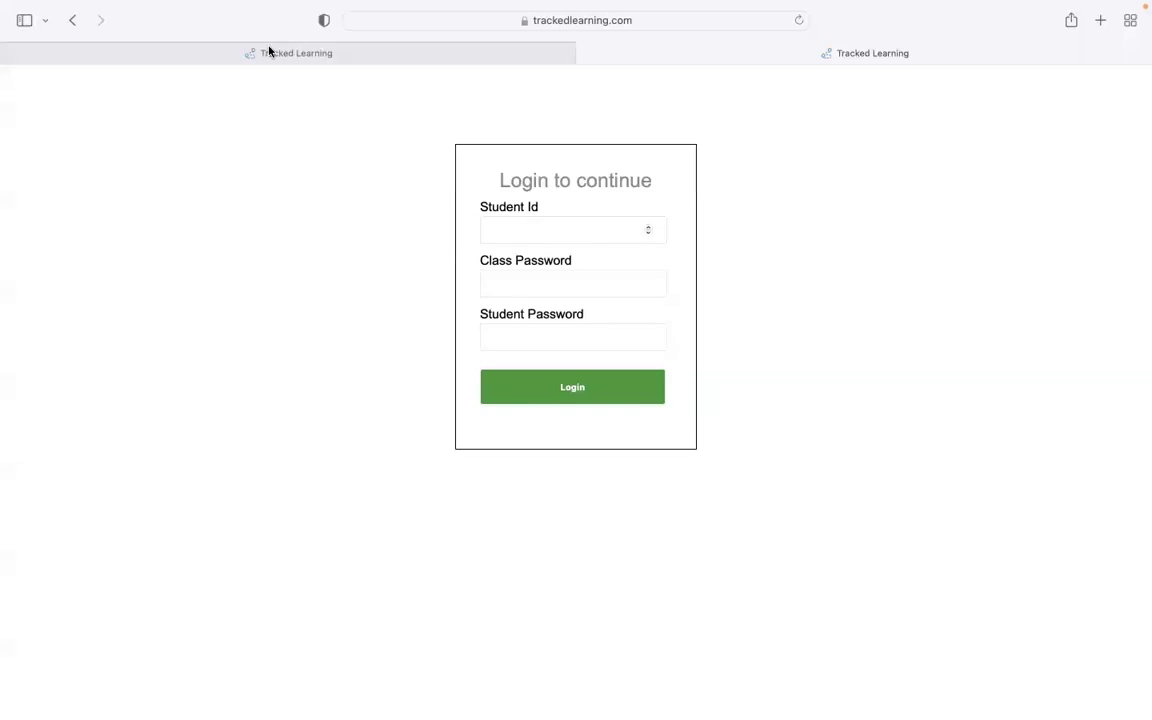
- Switch to the teacher's caseload and check the student Id and Assessment Password columns
{"action": "mouse_move", "coordinate": [274, 60]}
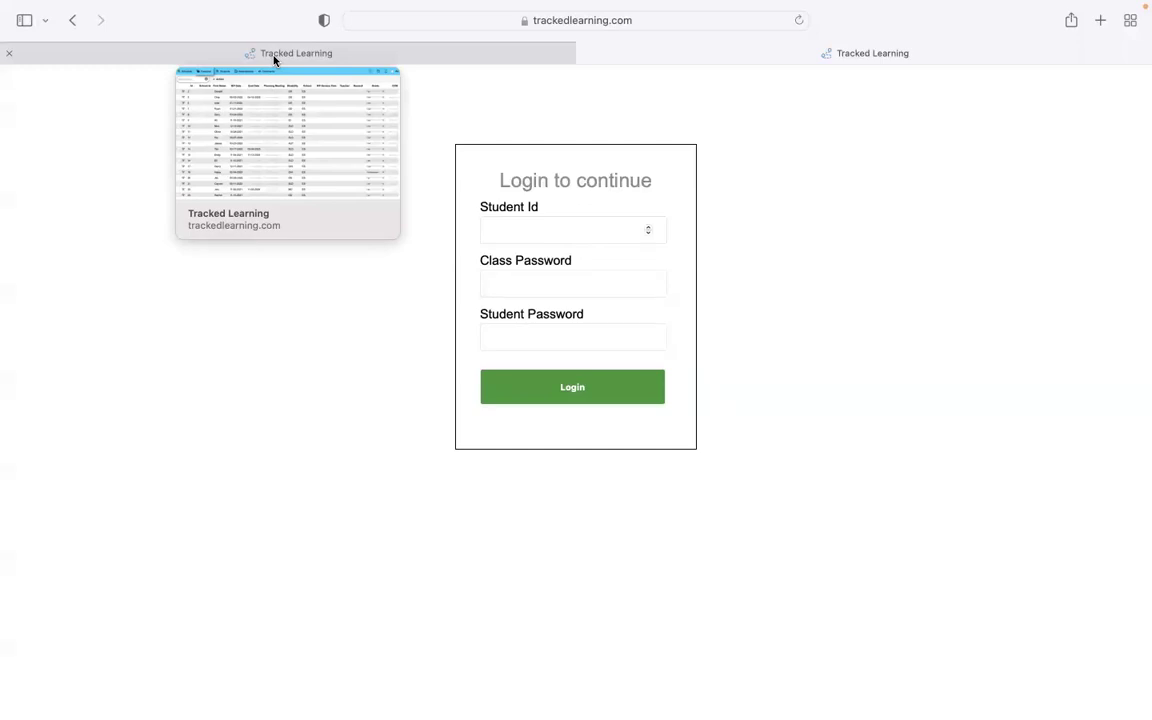
{"action": "left_click", "coordinate": [274, 60]}
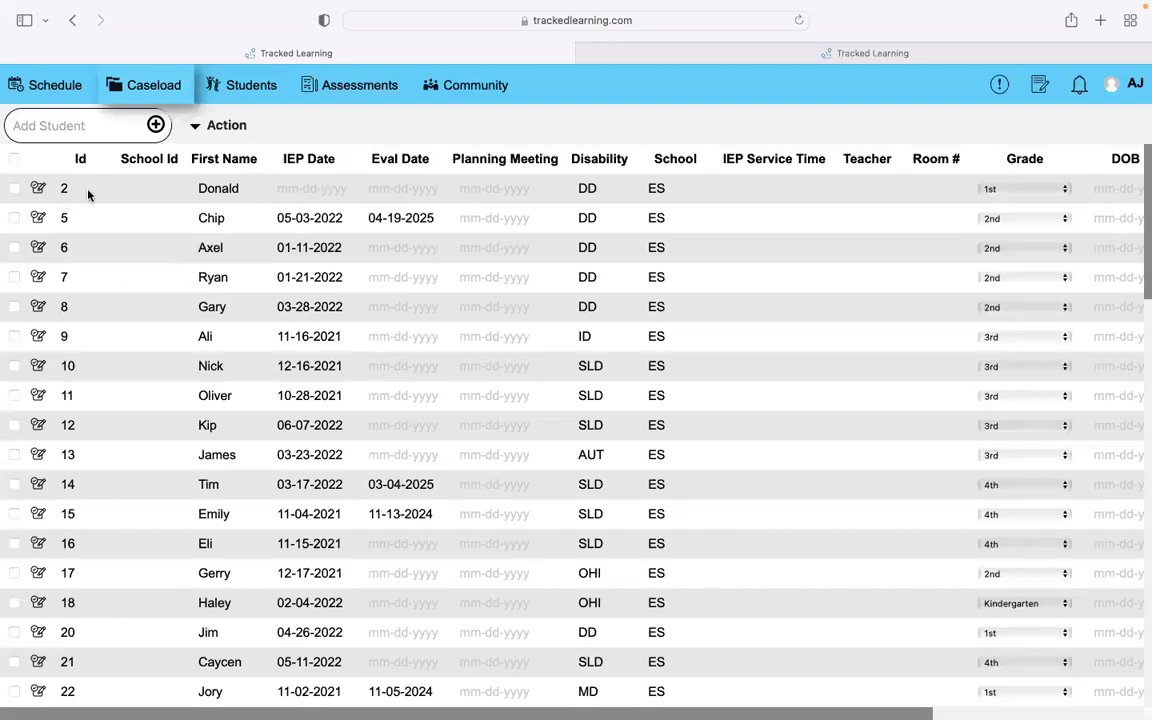
{"action": "scroll", "coordinate": [717, 300], "scroll_direction": "right", "scroll_amount": 5}
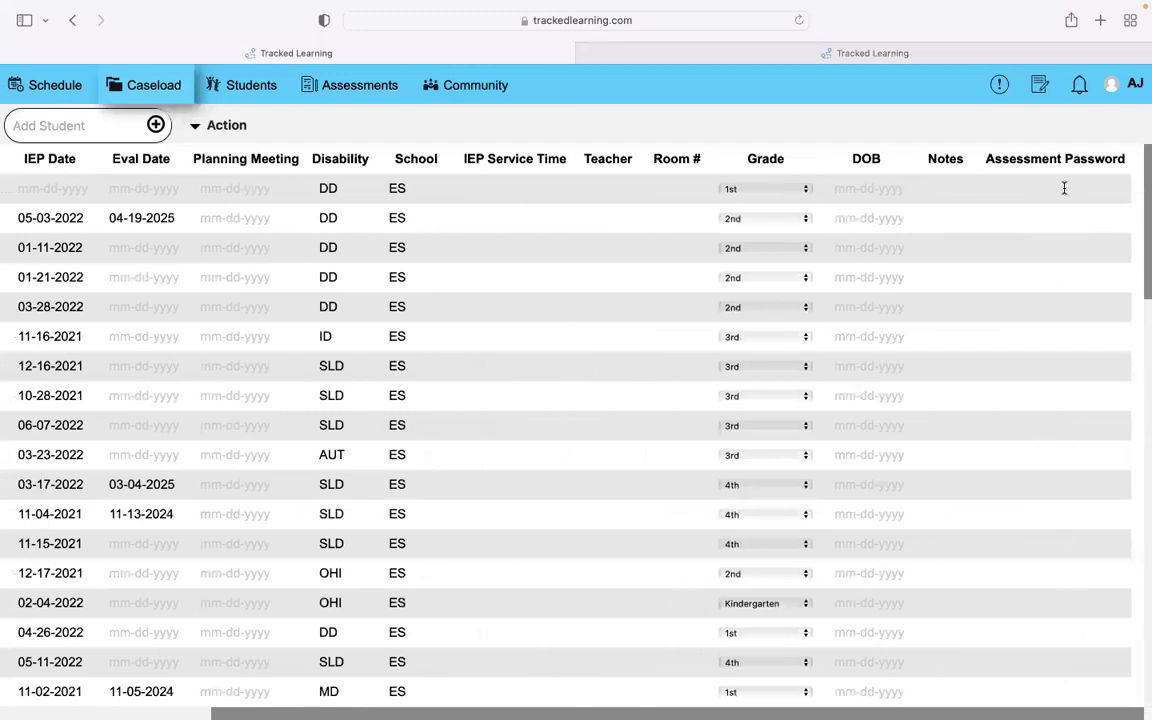
{"action": "scroll", "coordinate": [1040, 340], "scroll_direction": "left", "scroll_amount": 5}
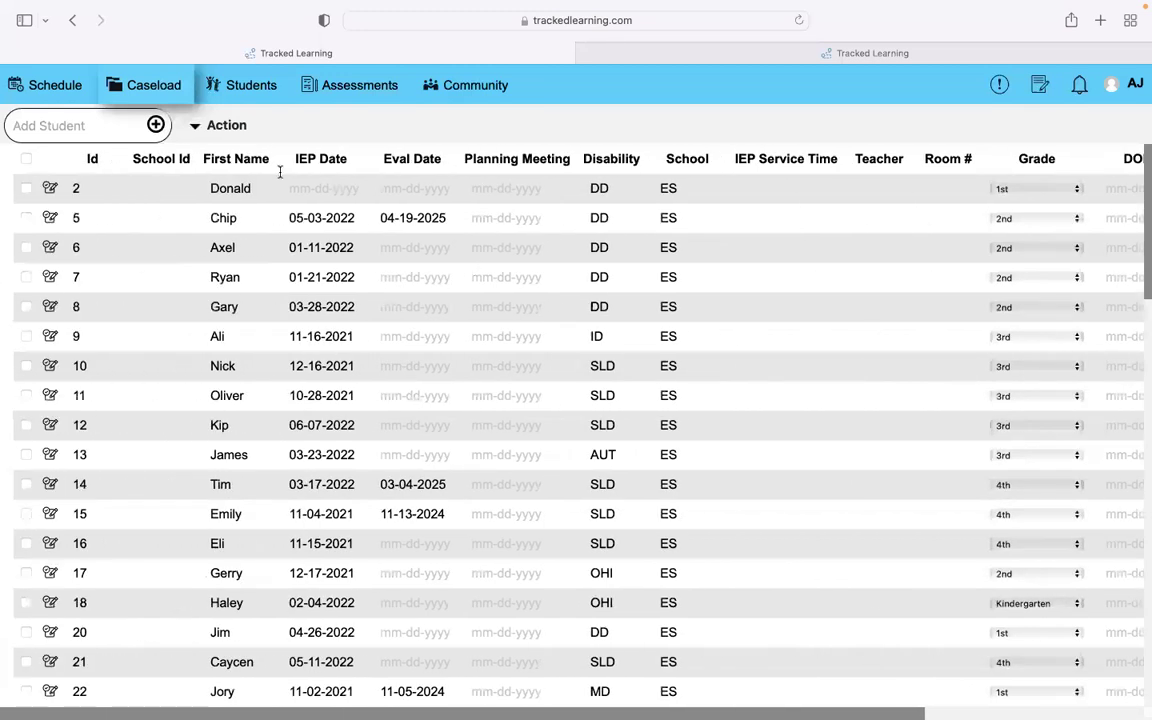
- View the caseload's Class Password setting and close it without entering a password
{"action": "left_click", "coordinate": [225, 133]}
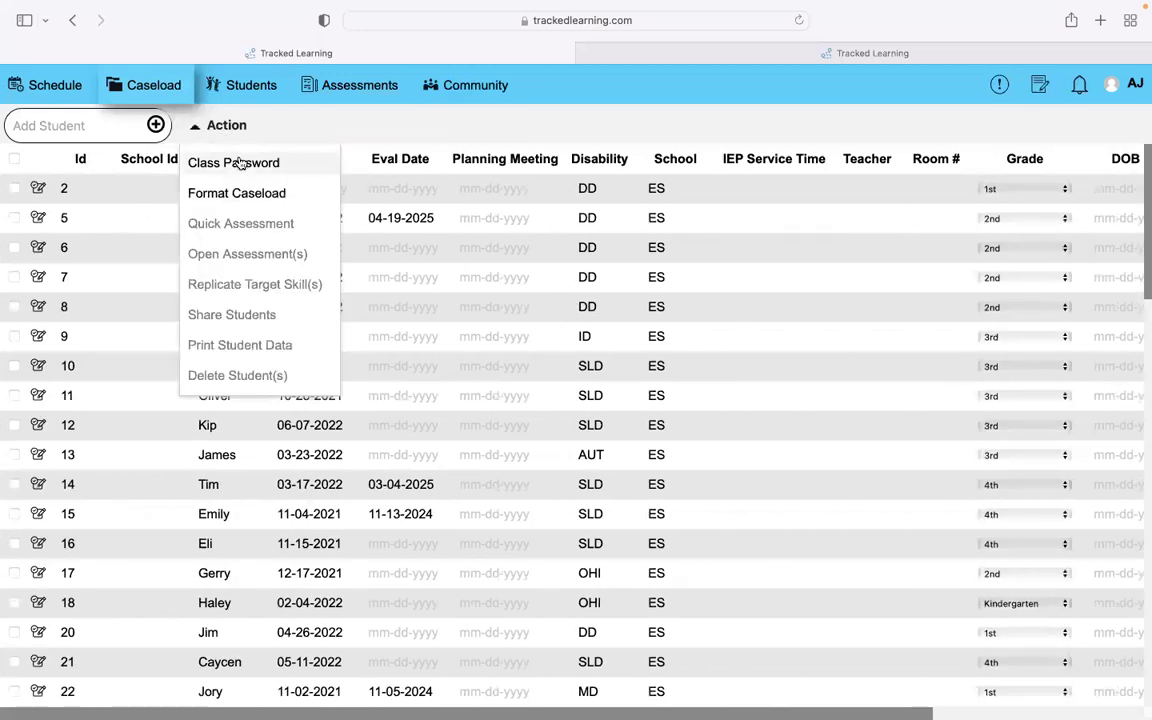
{"action": "left_click", "coordinate": [240, 163]}
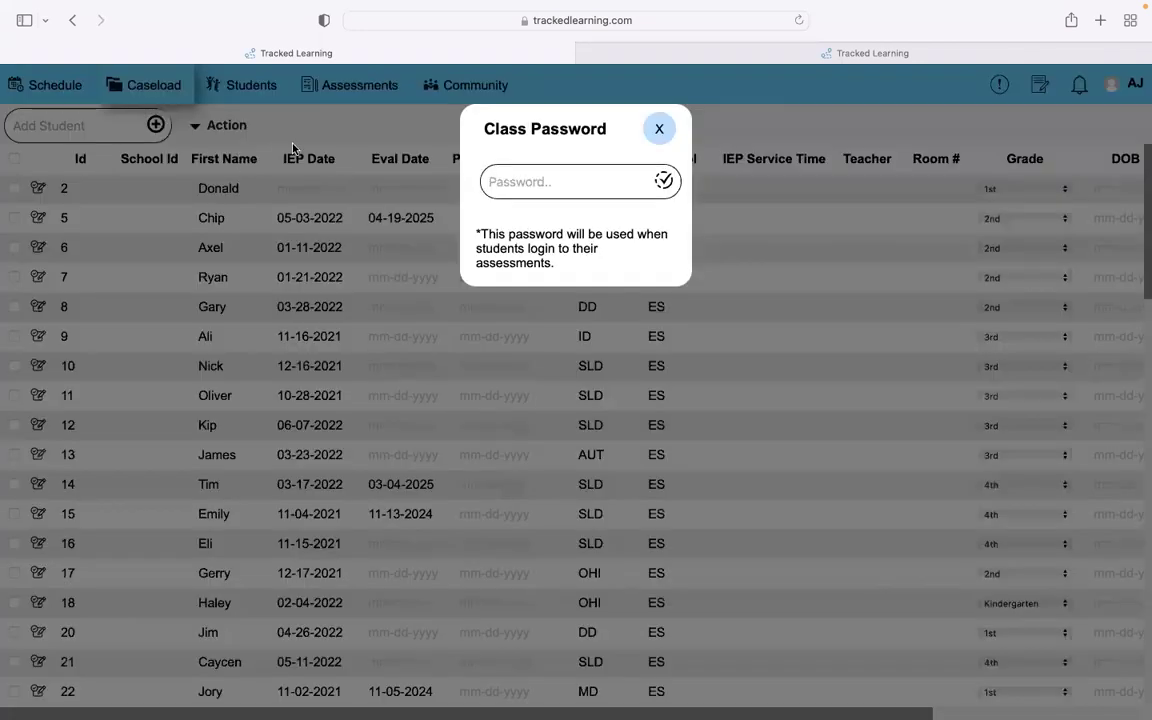
{"action": "left_click", "coordinate": [659, 125]}
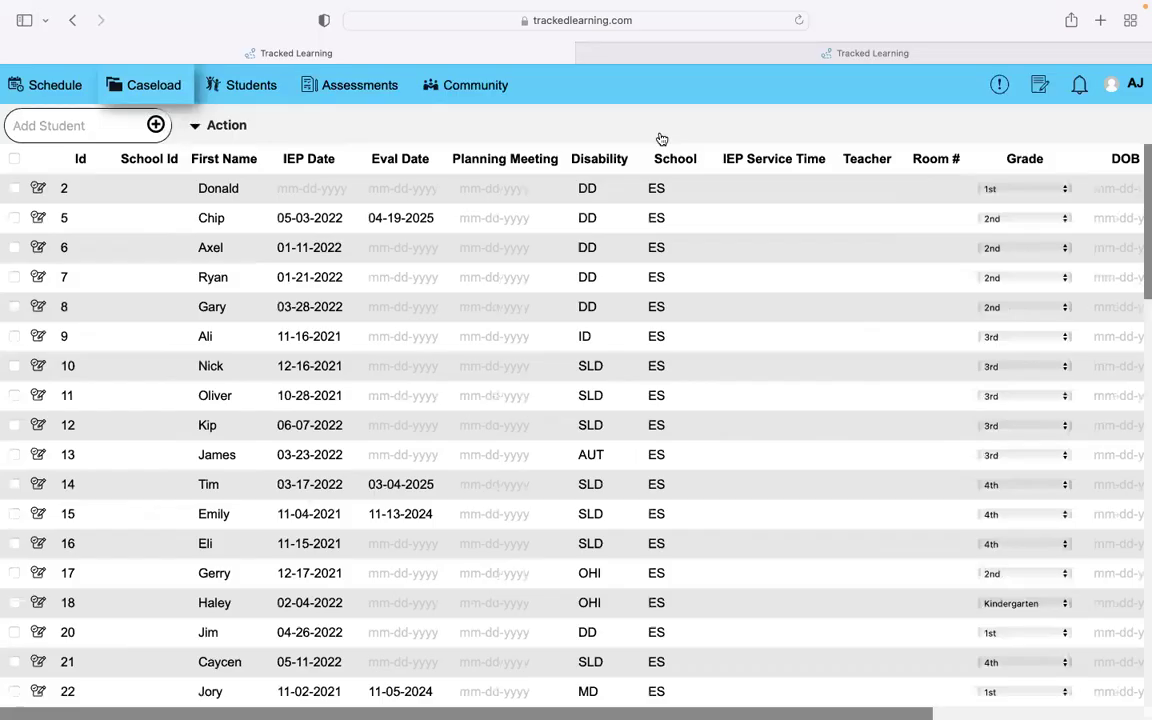
- Log in to the student page with the first caseload student's ID and the class password, declining to save the password
{"action": "left_click", "coordinate": [851, 55]}
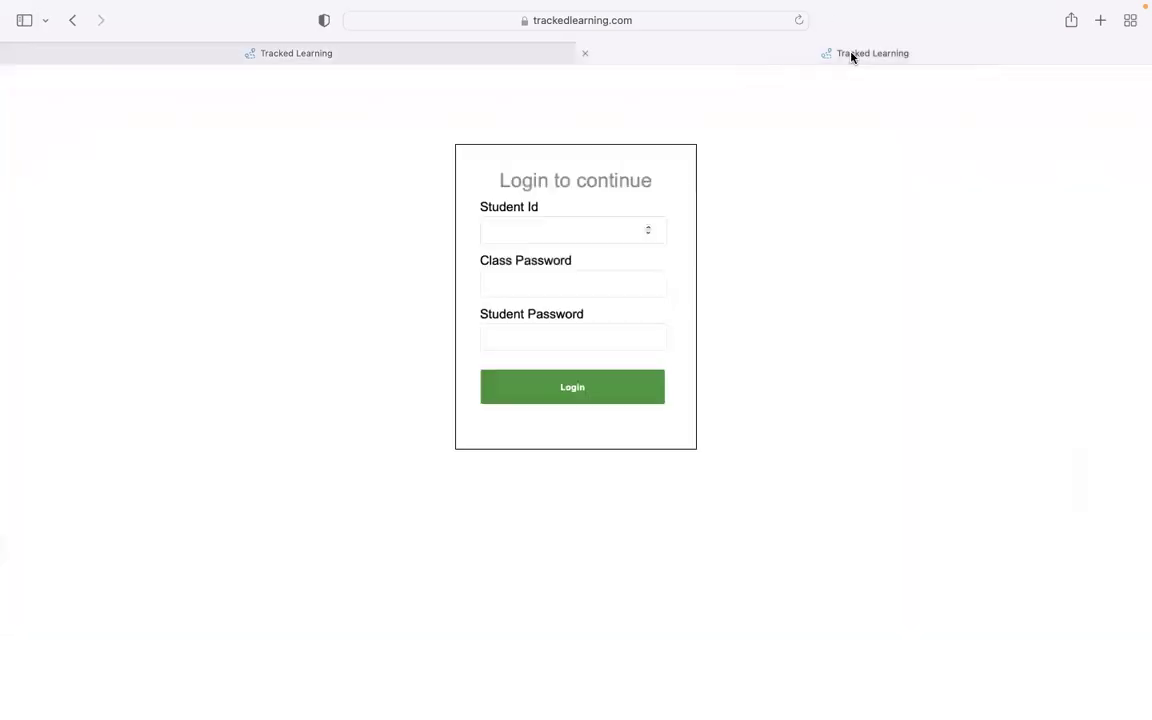
{"action": "left_click", "coordinate": [301, 55]}
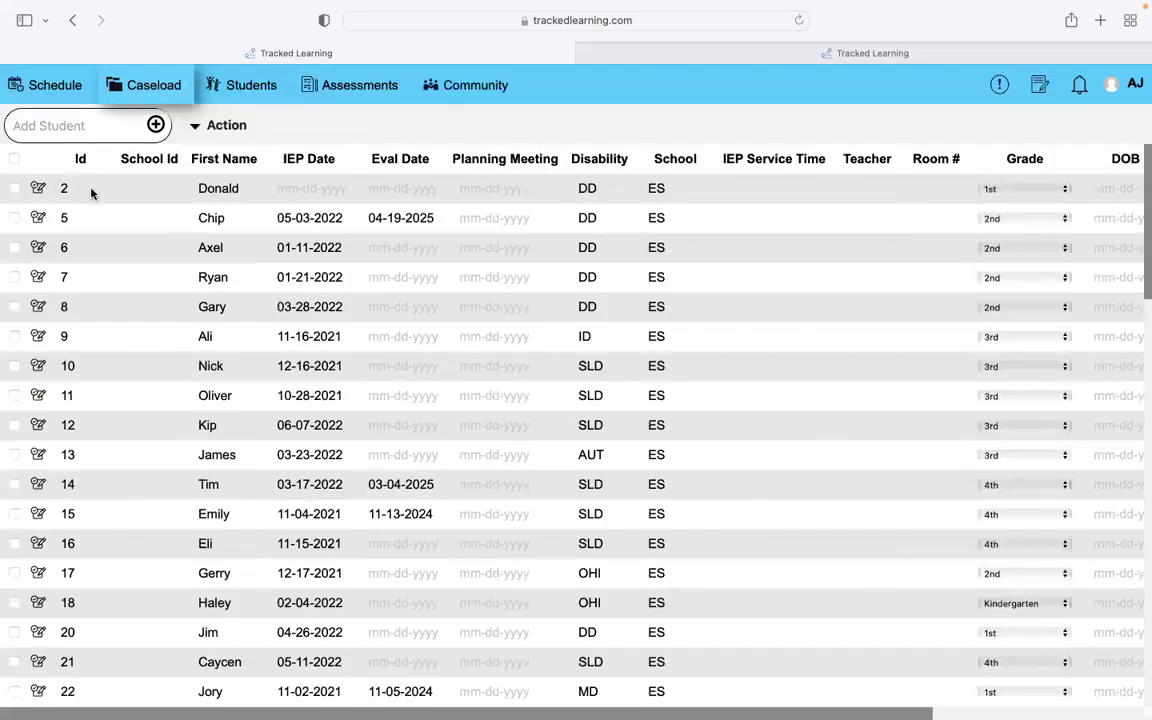
{"action": "left_click", "coordinate": [813, 56]}
{"action": "left_click", "coordinate": [557, 221]}
{"action": "type", "text": "2"}
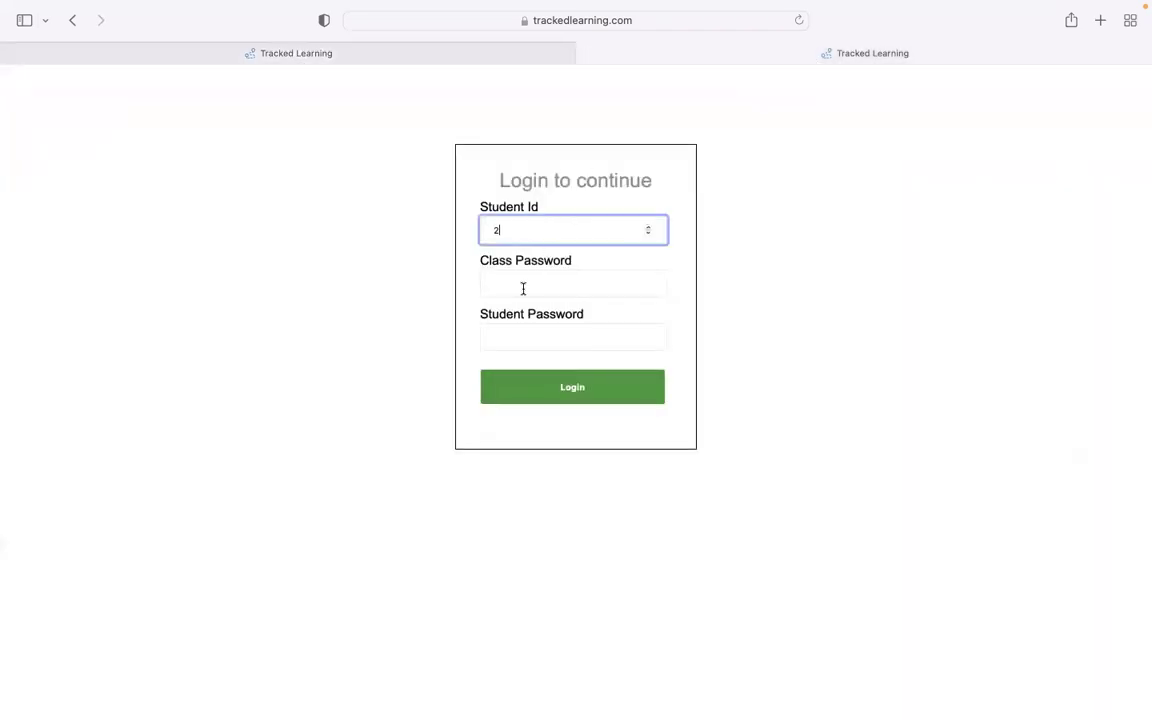
{"action": "left_click", "coordinate": [523, 290]}
{"action": "left_click", "coordinate": [765, 329]}
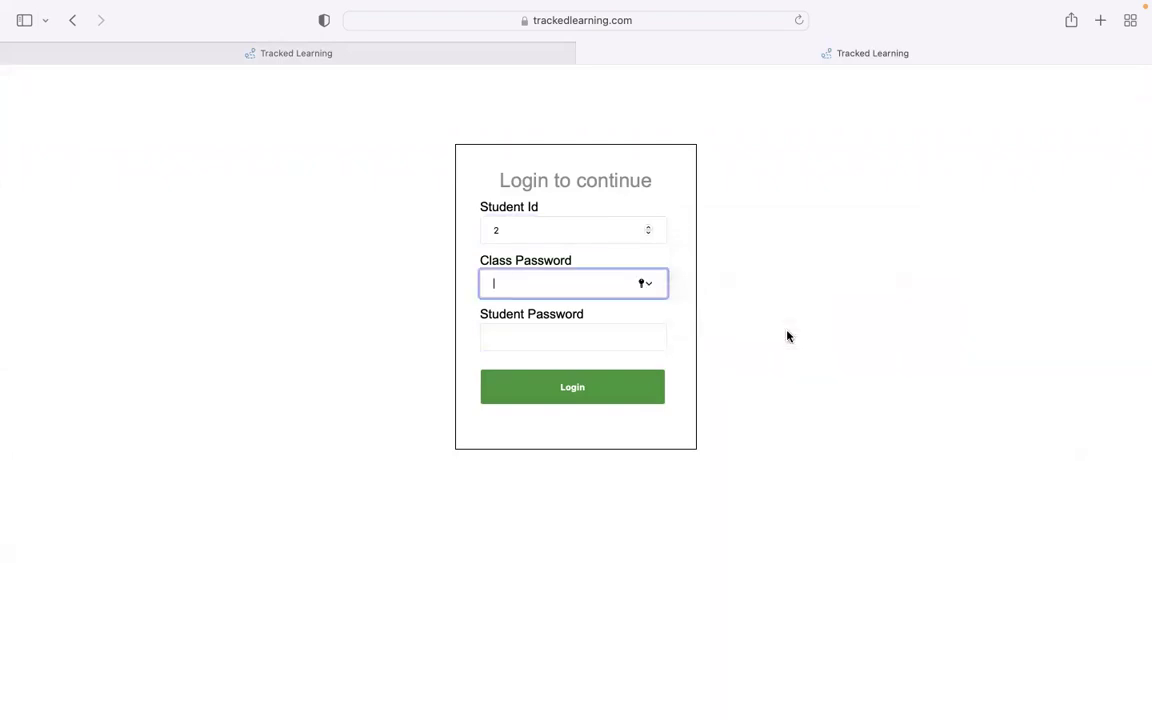
{"action": "type", "text": "********"}
{"action": "left_click", "coordinate": [606, 388]}
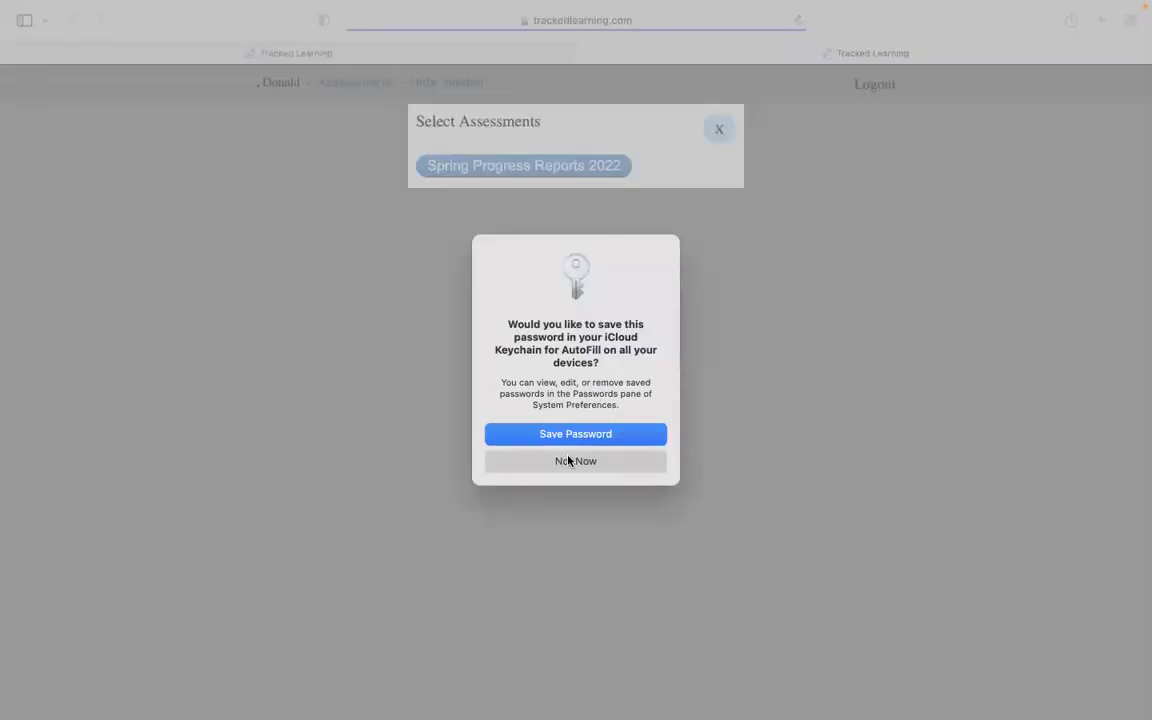
{"action": "left_click", "coordinate": [572, 460]}
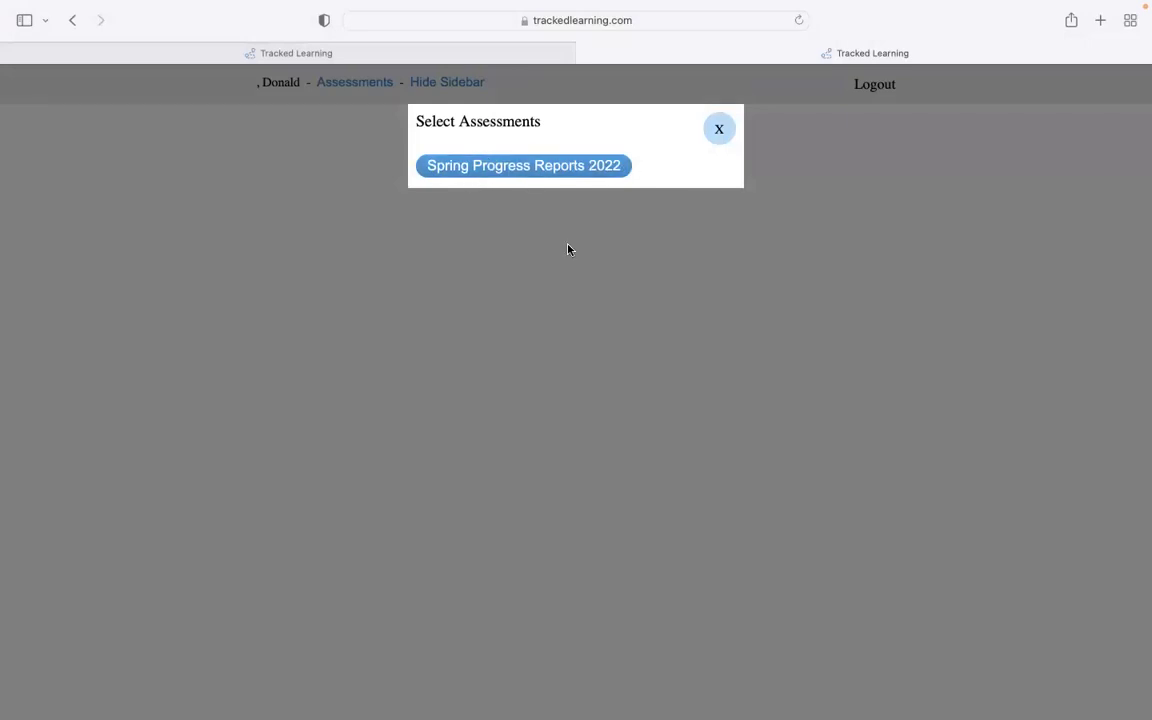
- Open the Spring Progress Reports 2022 assessment as the student and look through its questions page
{"action": "left_click", "coordinate": [577, 175]}
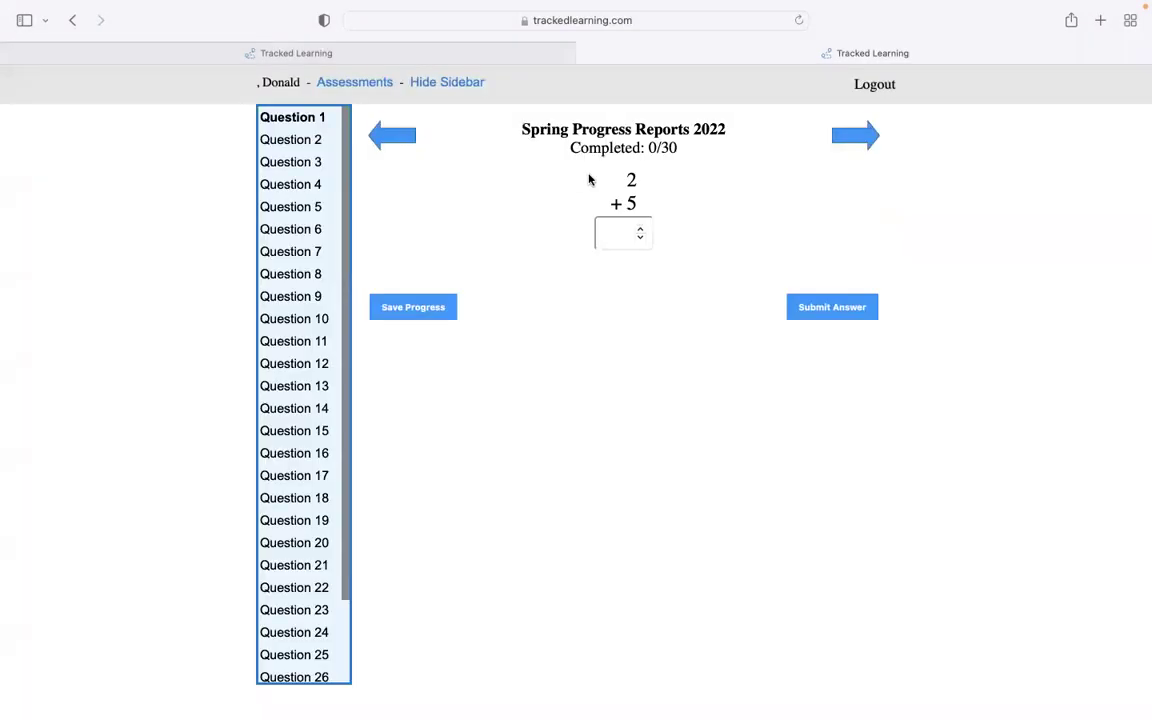
{"action": "scroll", "coordinate": [293, 313], "scroll_direction": "down", "scroll_amount": 3}
{"action": "scroll", "coordinate": [293, 311], "scroll_direction": "up", "scroll_amount": 3}
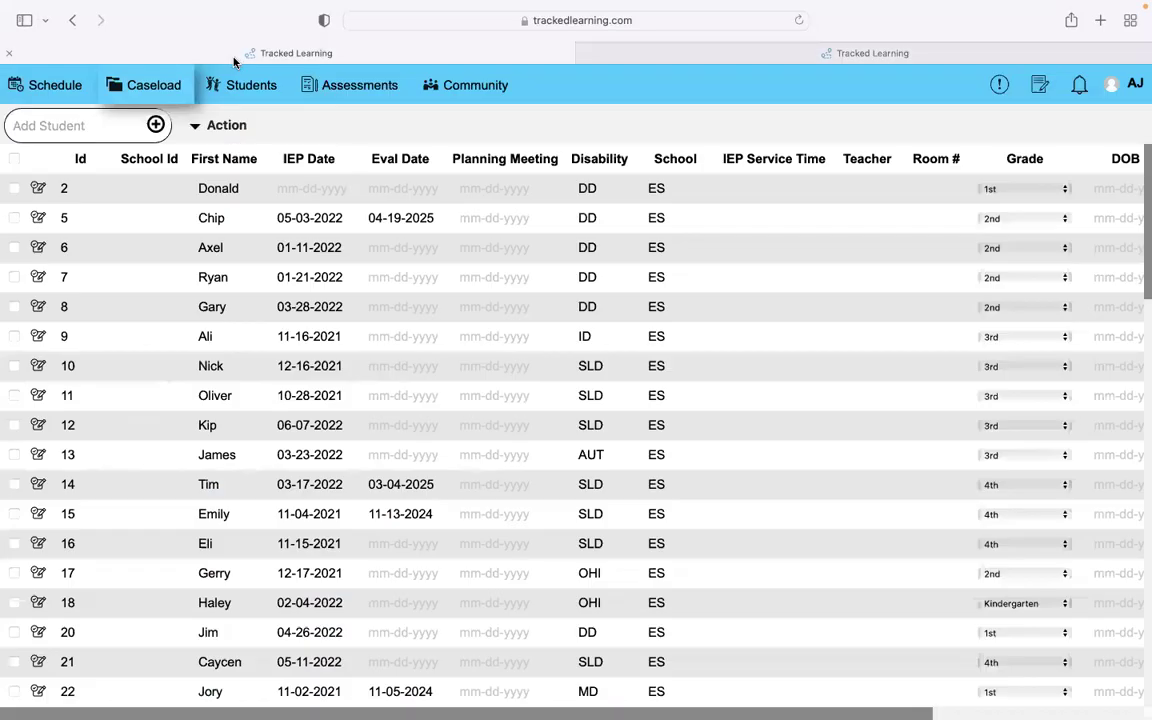
- View the assessments list in the first caseload student's record on the teacher side
{"action": "left_click", "coordinate": [240, 53]}
{"action": "left_click", "coordinate": [38, 188]}
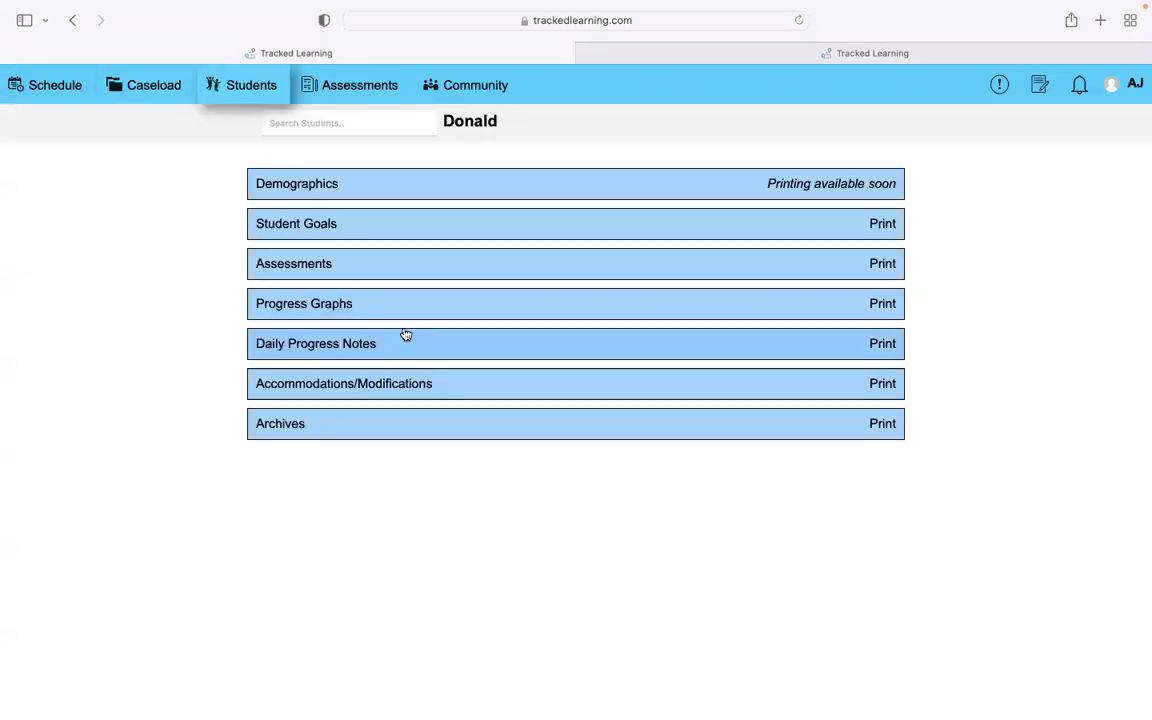
{"action": "left_click", "coordinate": [368, 265]}
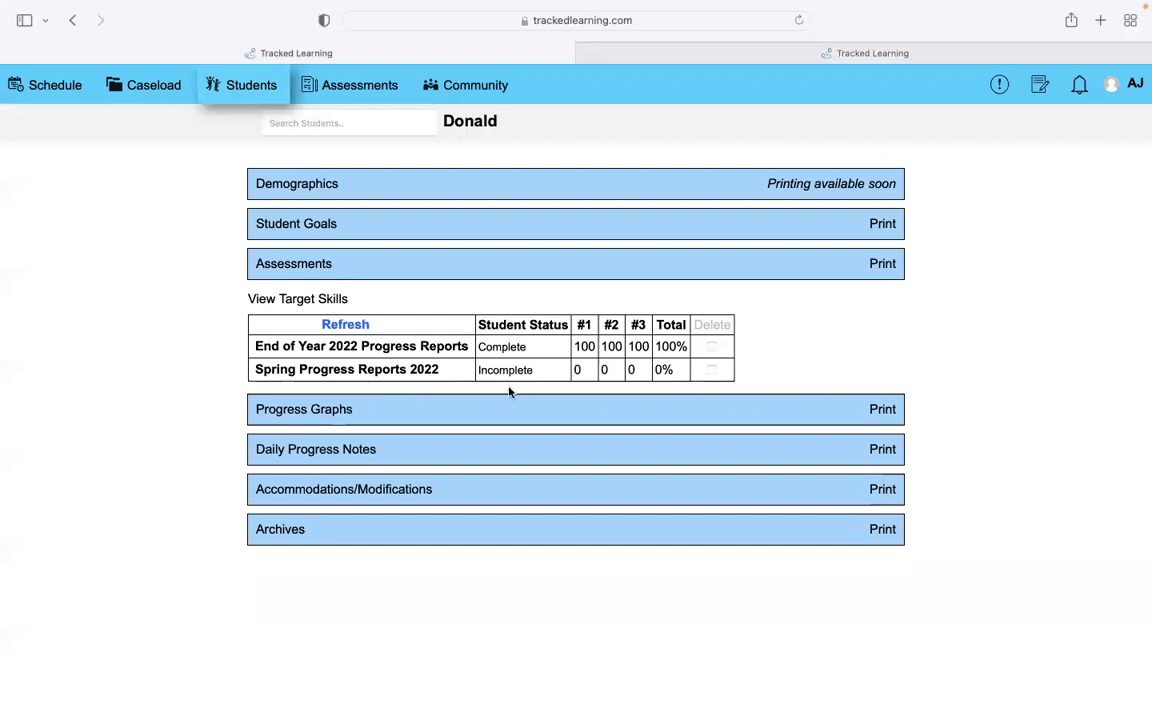
- Return the teacher side to the caseload and log the student out of the assessment page
{"action": "left_click", "coordinate": [152, 85]}
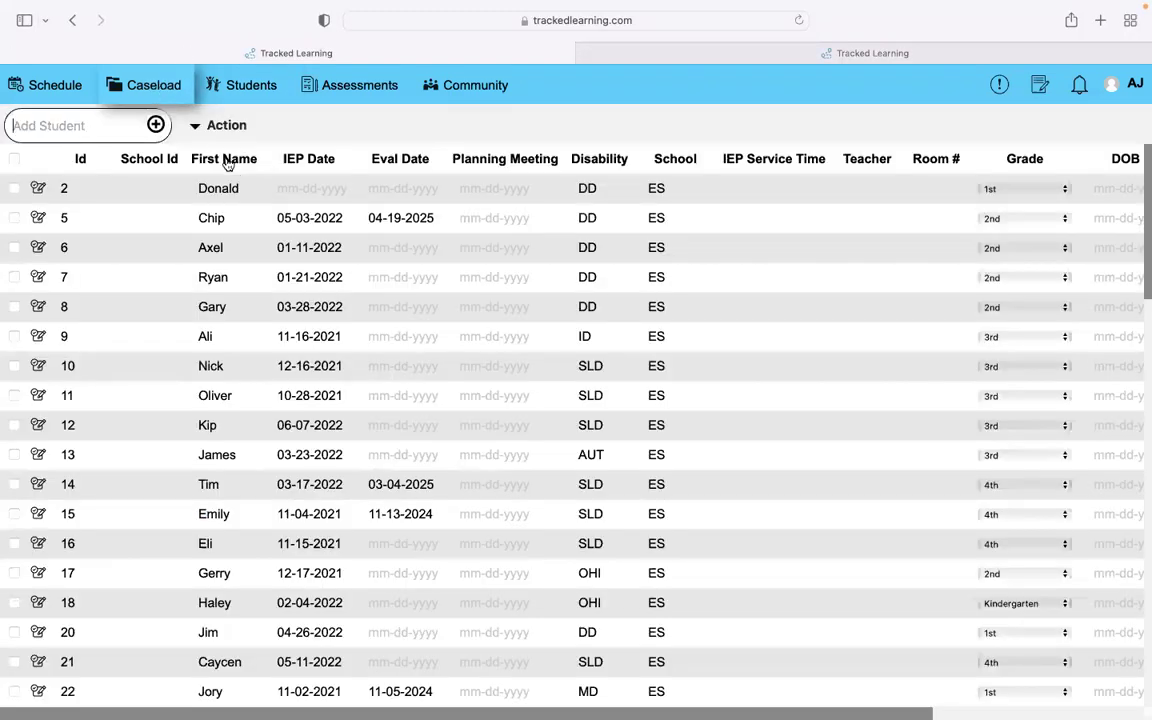
{"action": "left_click", "coordinate": [815, 50]}
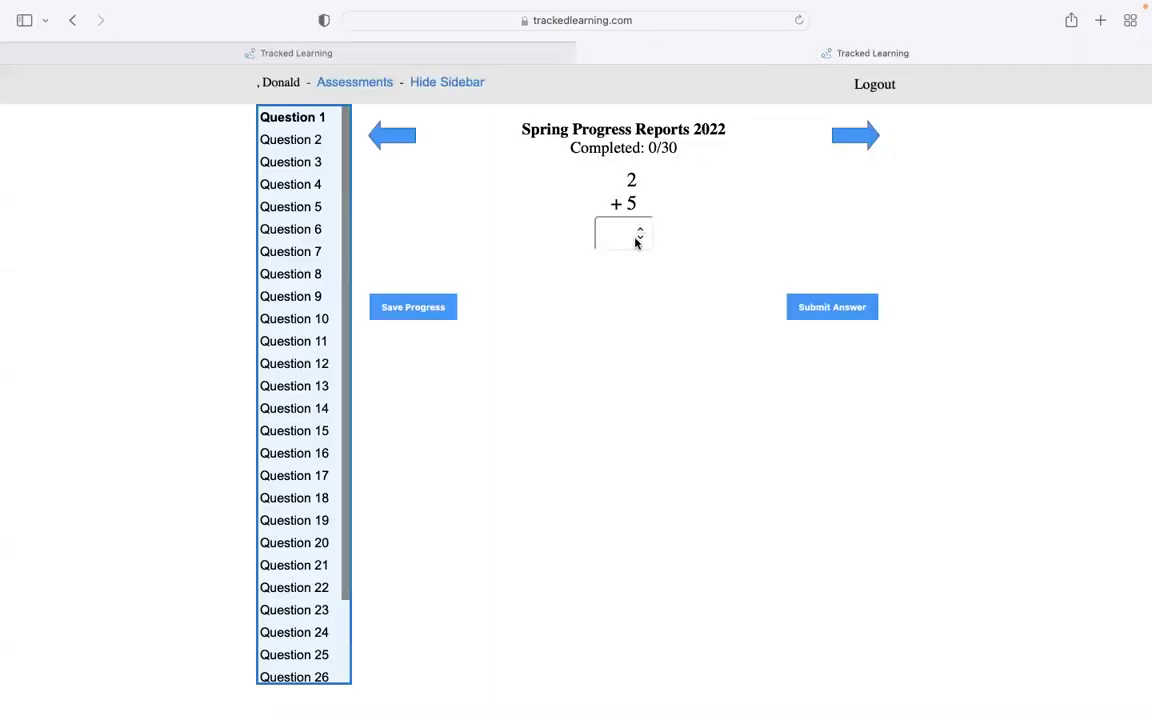
{"action": "left_click", "coordinate": [876, 88]}
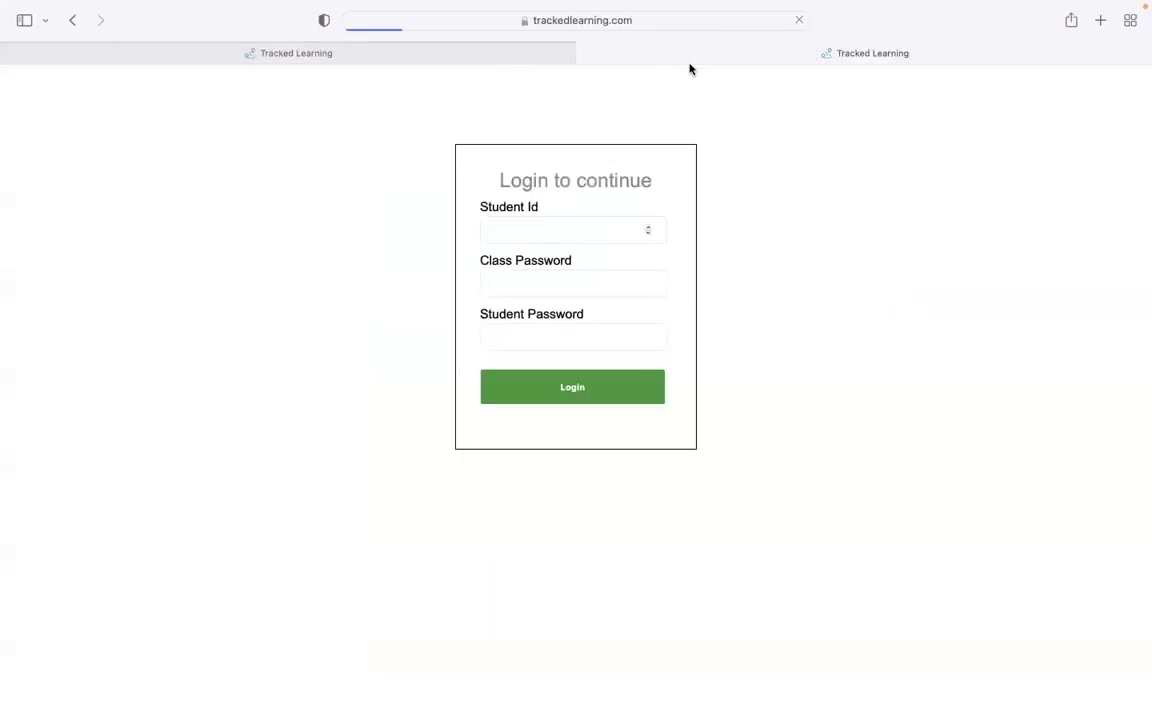
- Open Spring Progress Reports 2022 from the first student's assessments in the teacher view and review the questions and student answers
{"action": "left_click", "coordinate": [136, 55]}
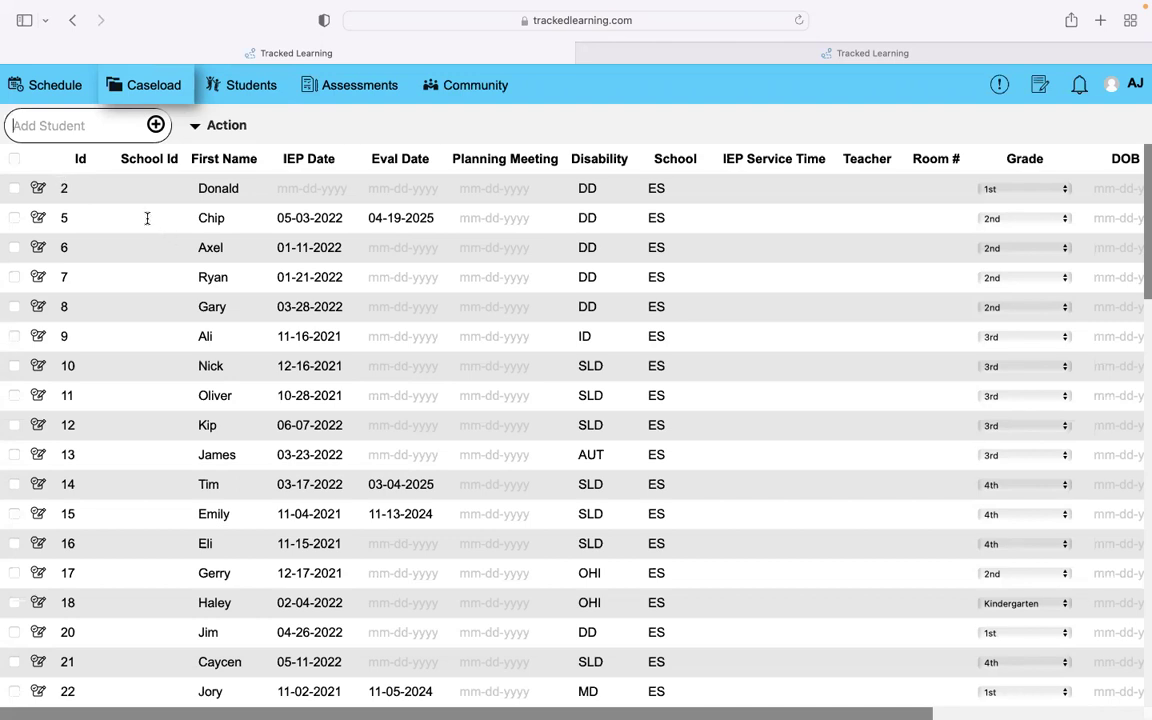
{"action": "left_click", "coordinate": [38, 187]}
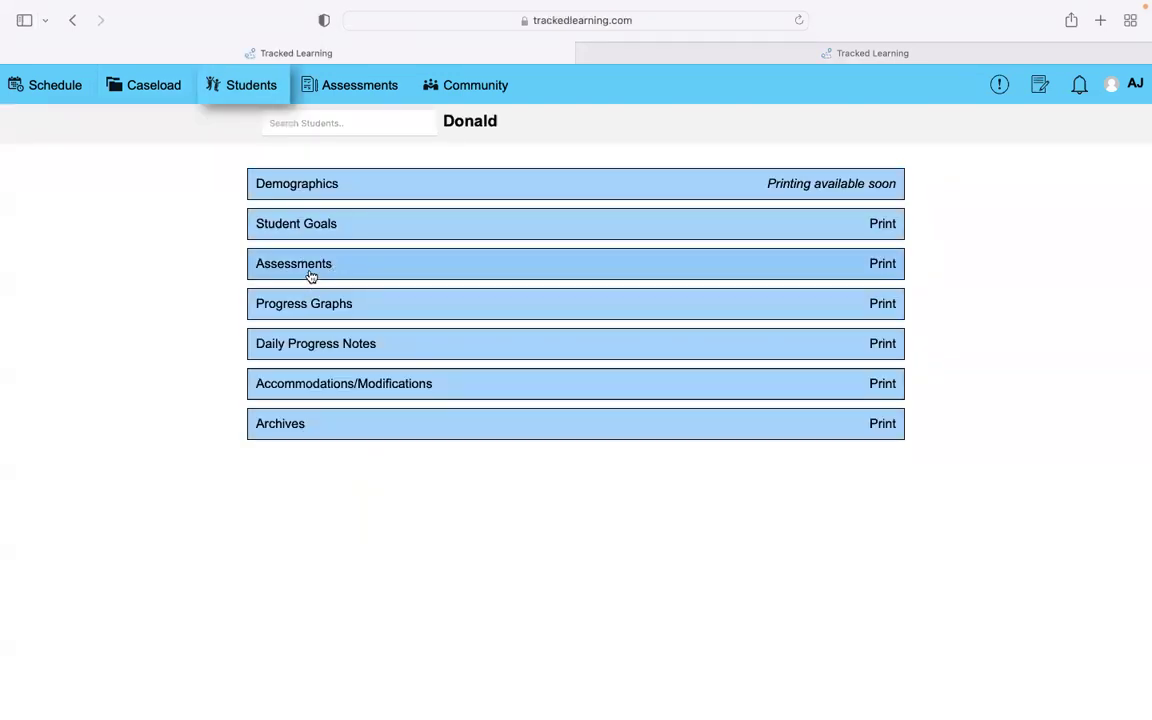
{"action": "left_click", "coordinate": [311, 275]}
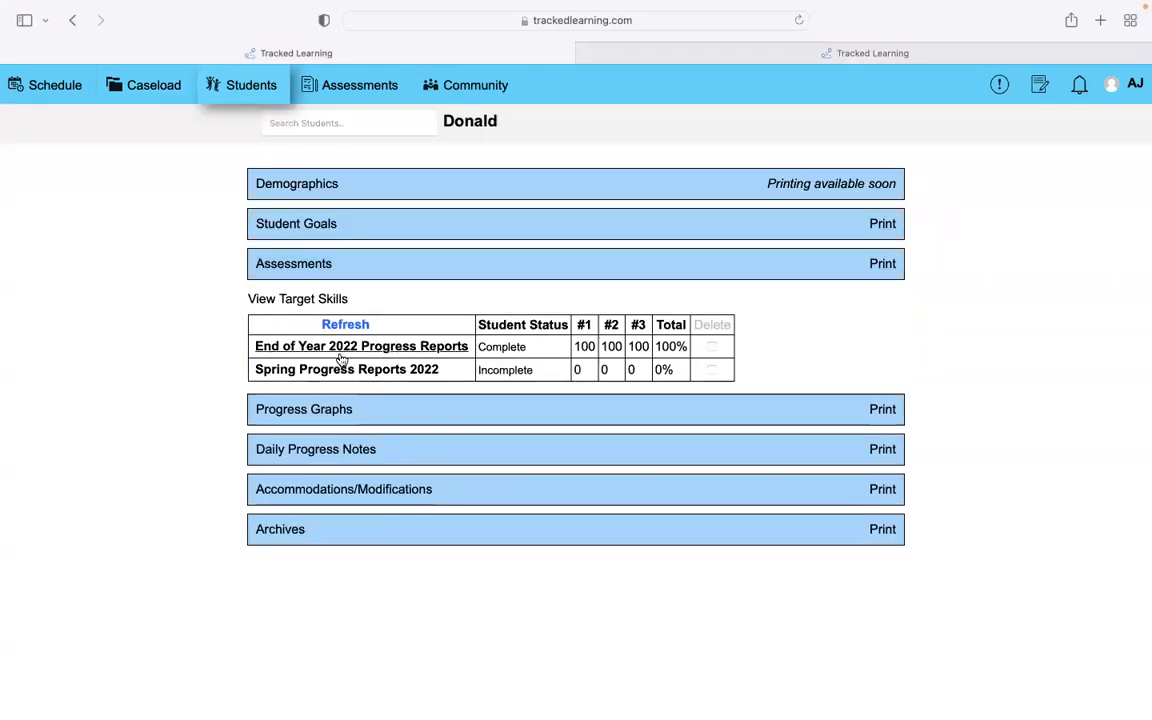
{"action": "left_click", "coordinate": [411, 372]}
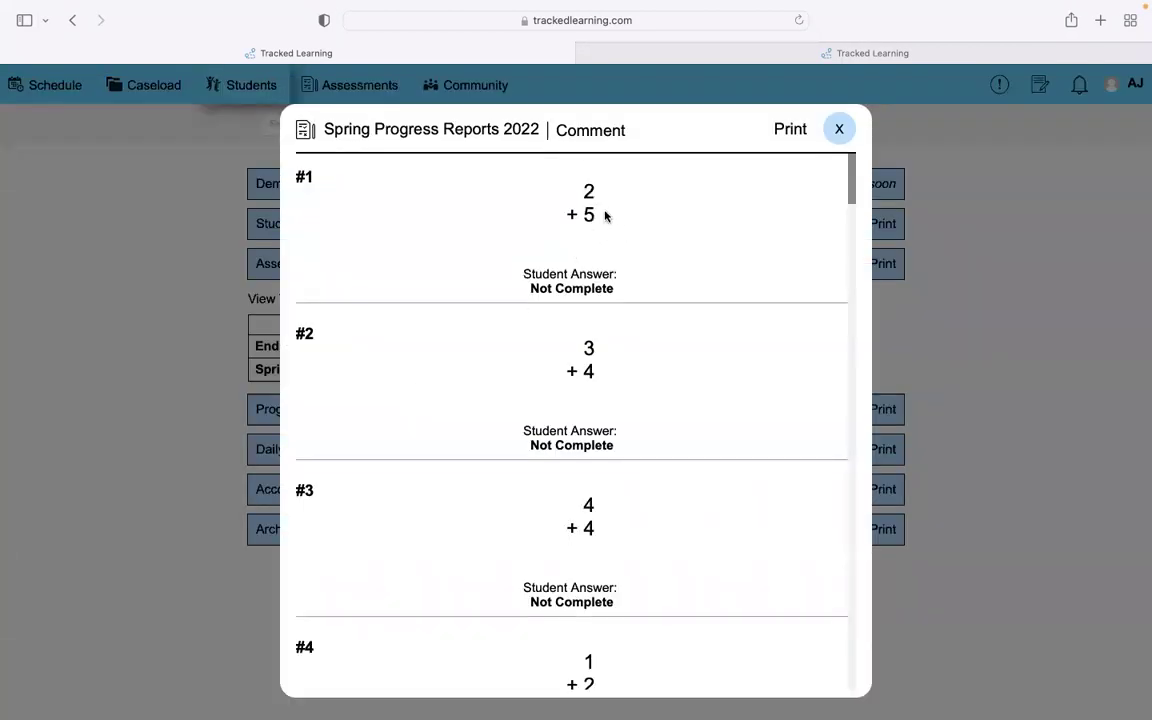
{"action": "scroll", "coordinate": [612, 408], "scroll_direction": "down", "scroll_amount": 6}
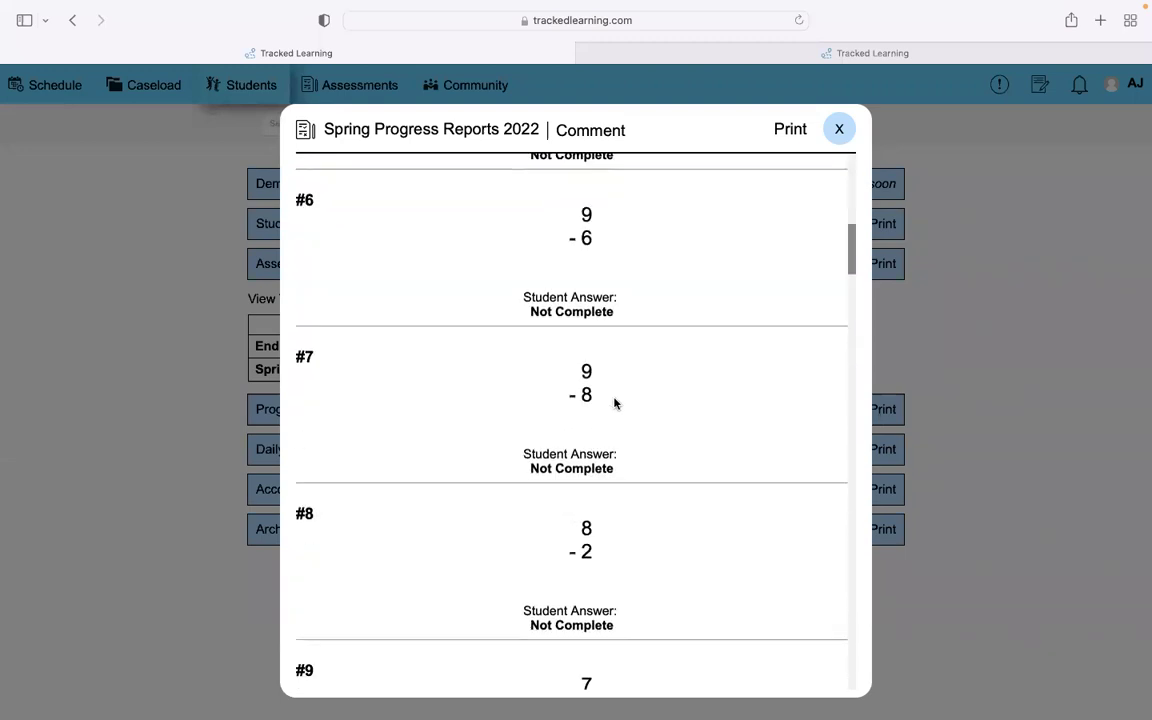
{"action": "scroll", "coordinate": [614, 403], "scroll_direction": "up", "scroll_amount": 5}
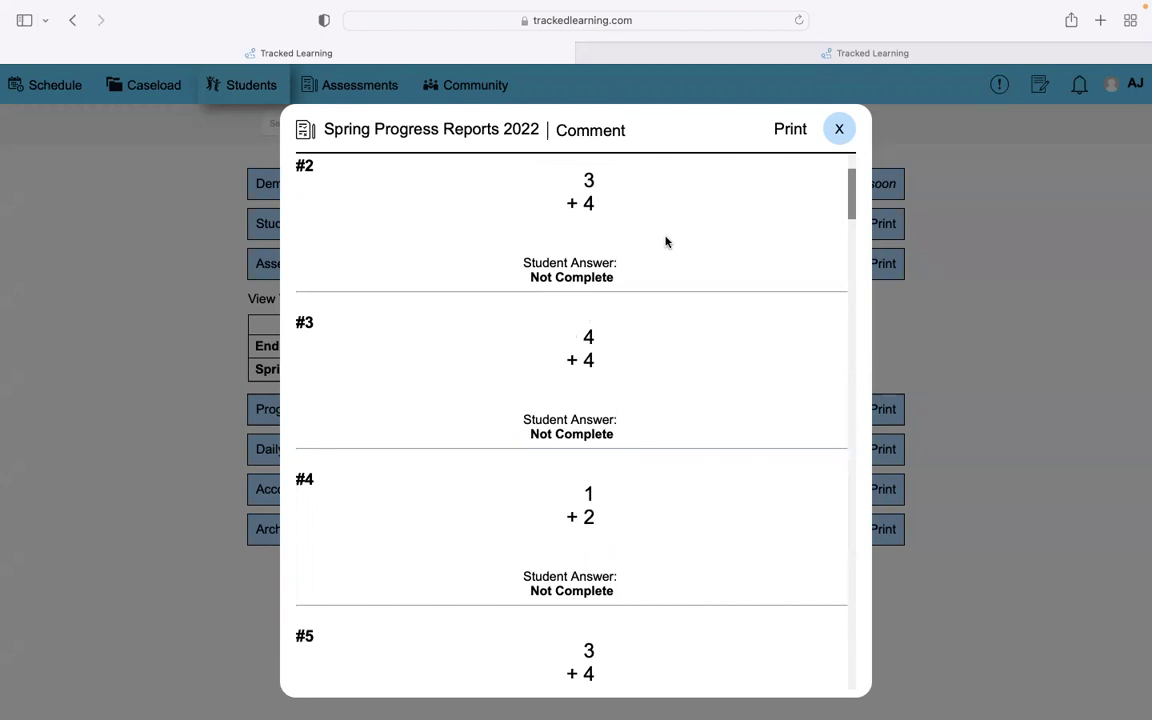
- View the assessment as the student from its report, then return and look at the report's comment box without adding a comment
{"action": "left_click", "coordinate": [304, 135]}
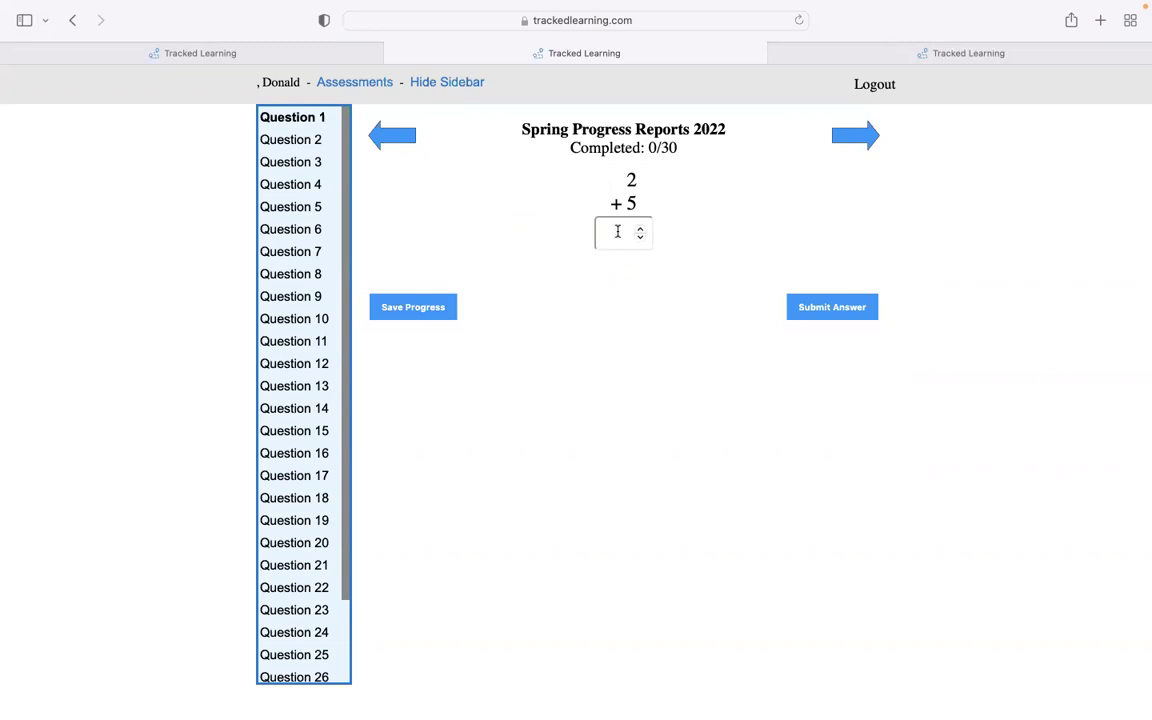
{"action": "left_click", "coordinate": [212, 52]}
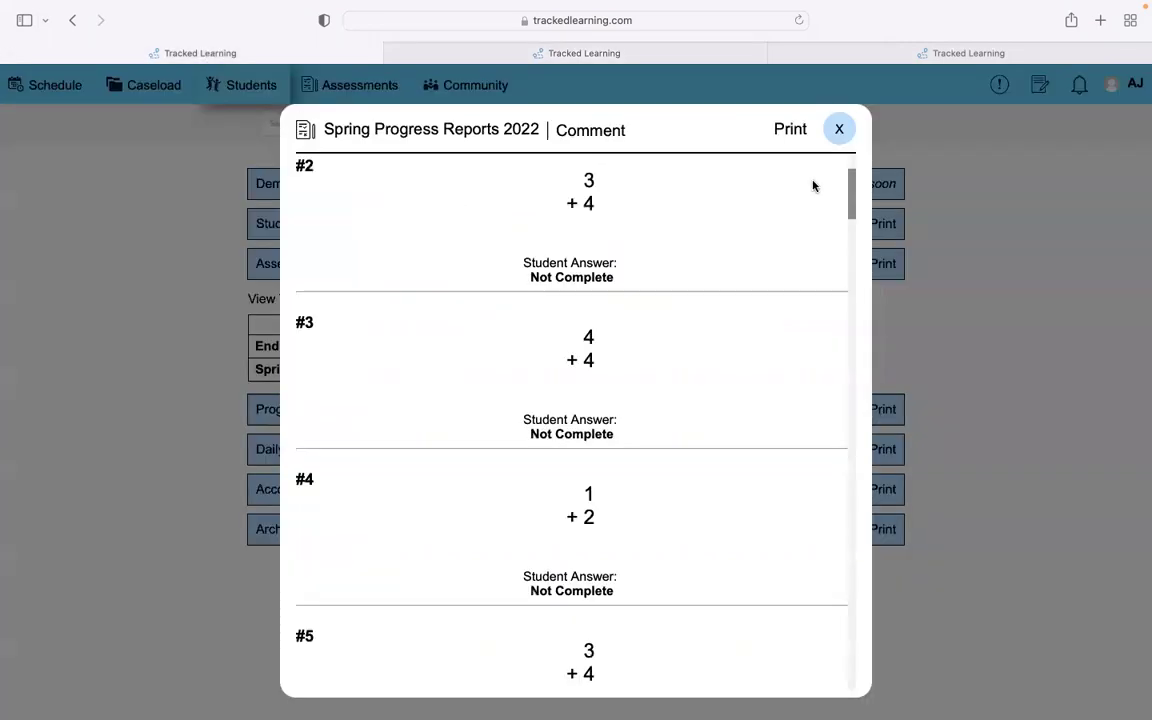
{"action": "left_click", "coordinate": [590, 133]}
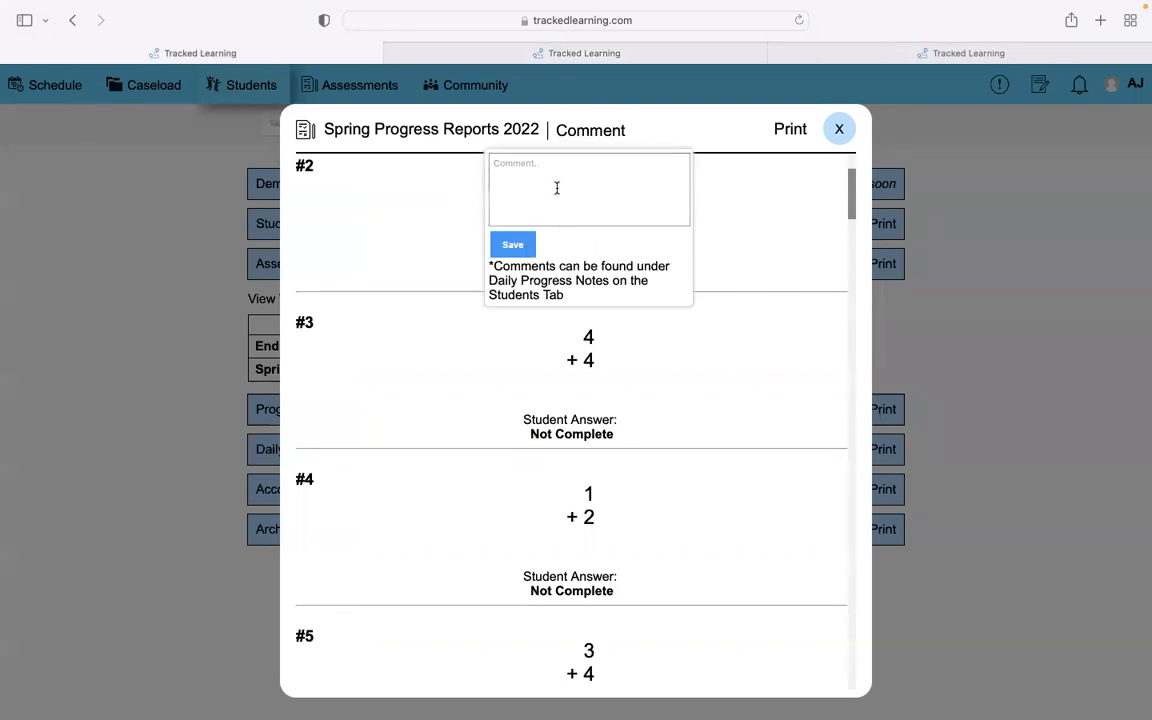
{"action": "left_click", "coordinate": [771, 265]}
- Mark question 2's student answer as Correct, cycle it back to Not Complete, and close the assessment report
{"action": "left_click", "coordinate": [600, 278]}
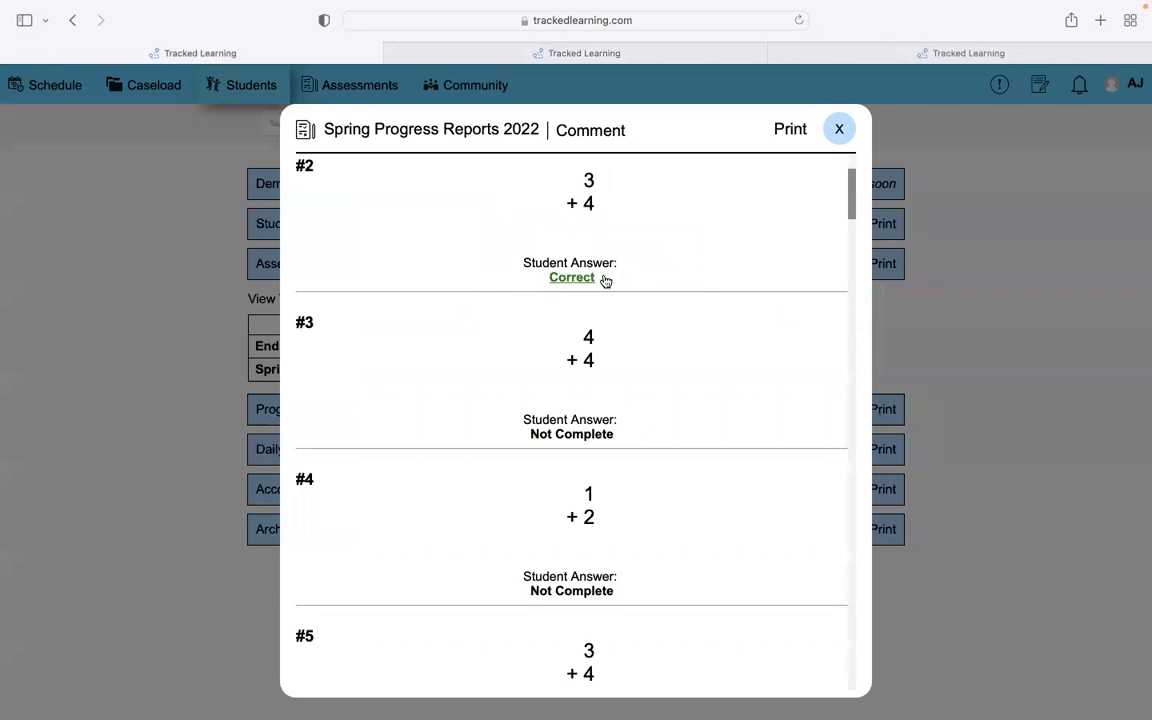
{"action": "left_click", "coordinate": [576, 278]}
{"action": "left_click", "coordinate": [576, 277]}
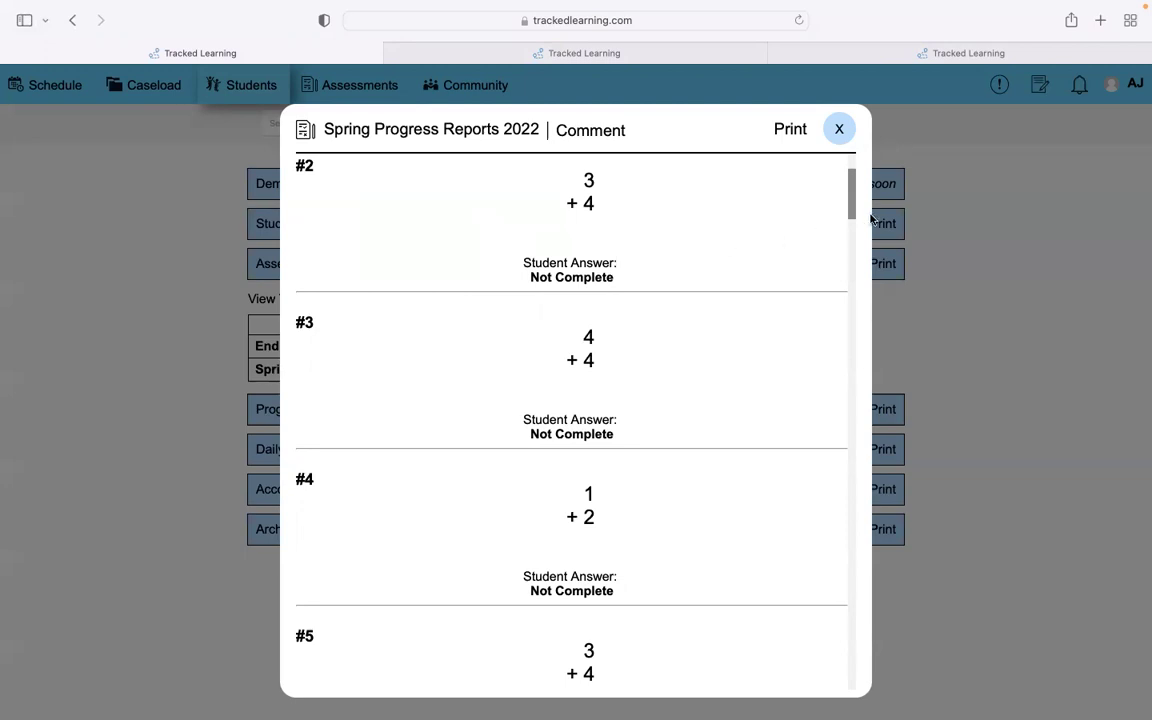
{"action": "left_click", "coordinate": [840, 129]}
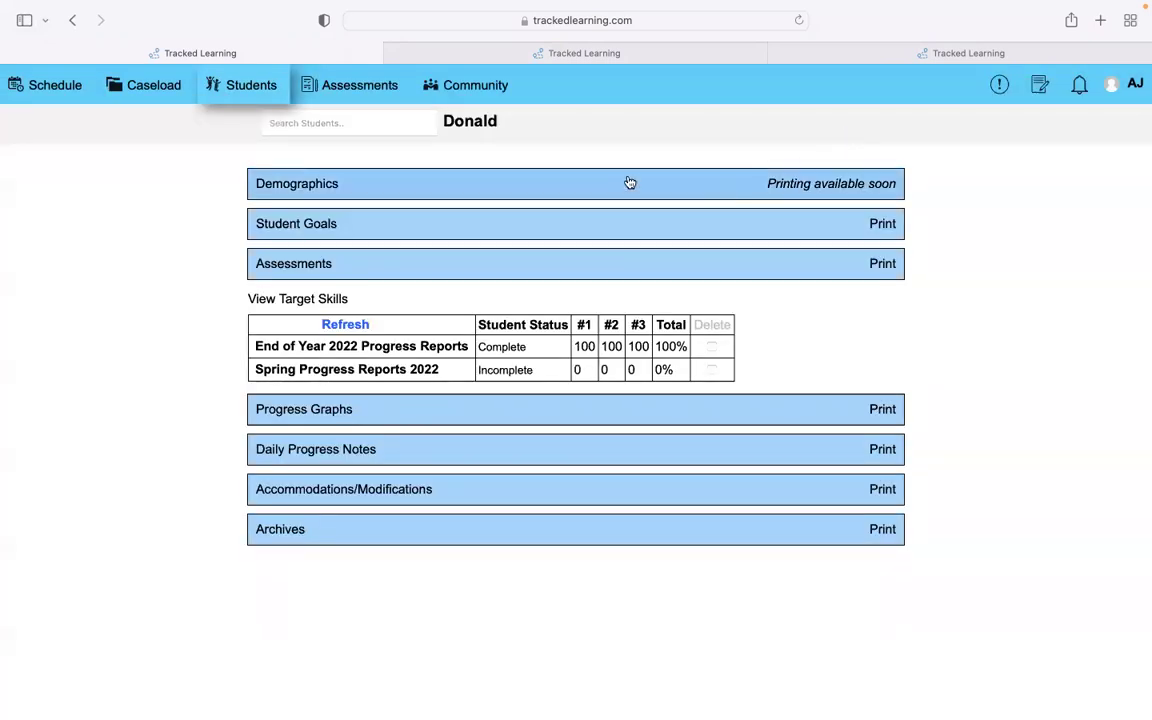
- Return to the caseload, reopen the first student's record and open Spring Progress Reports 2022 from the student's assessments
{"action": "left_click", "coordinate": [494, 264]}
{"action": "left_click", "coordinate": [154, 90]}
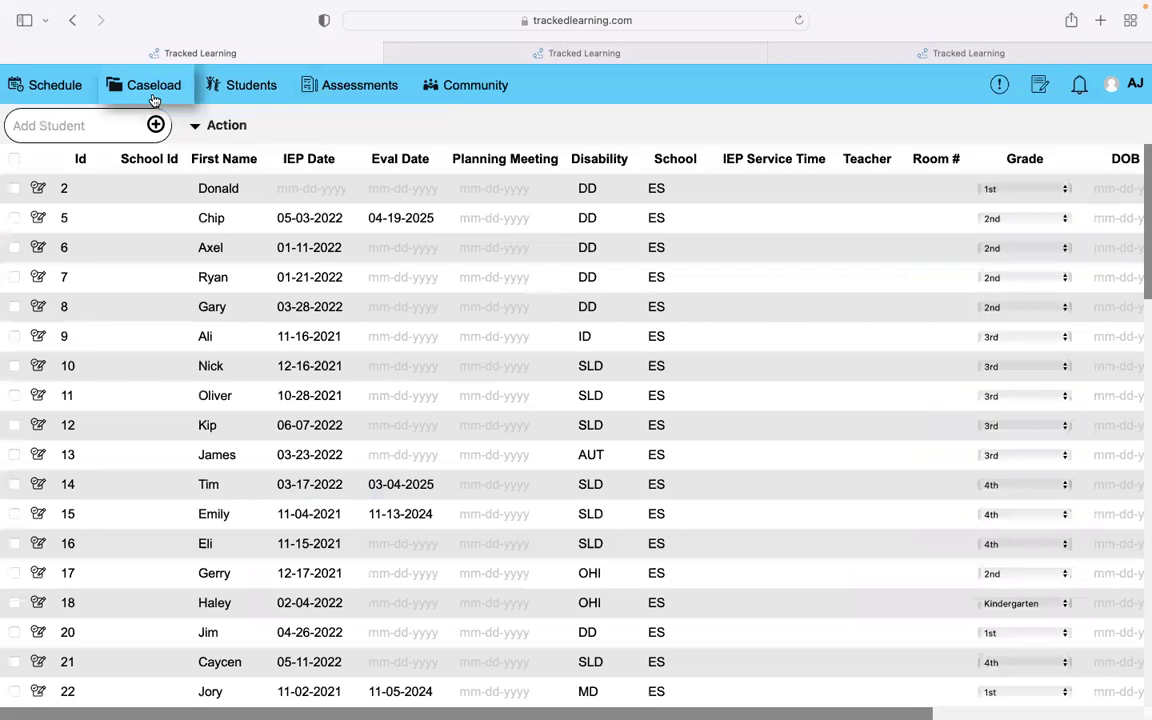
{"action": "left_click", "coordinate": [39, 189]}
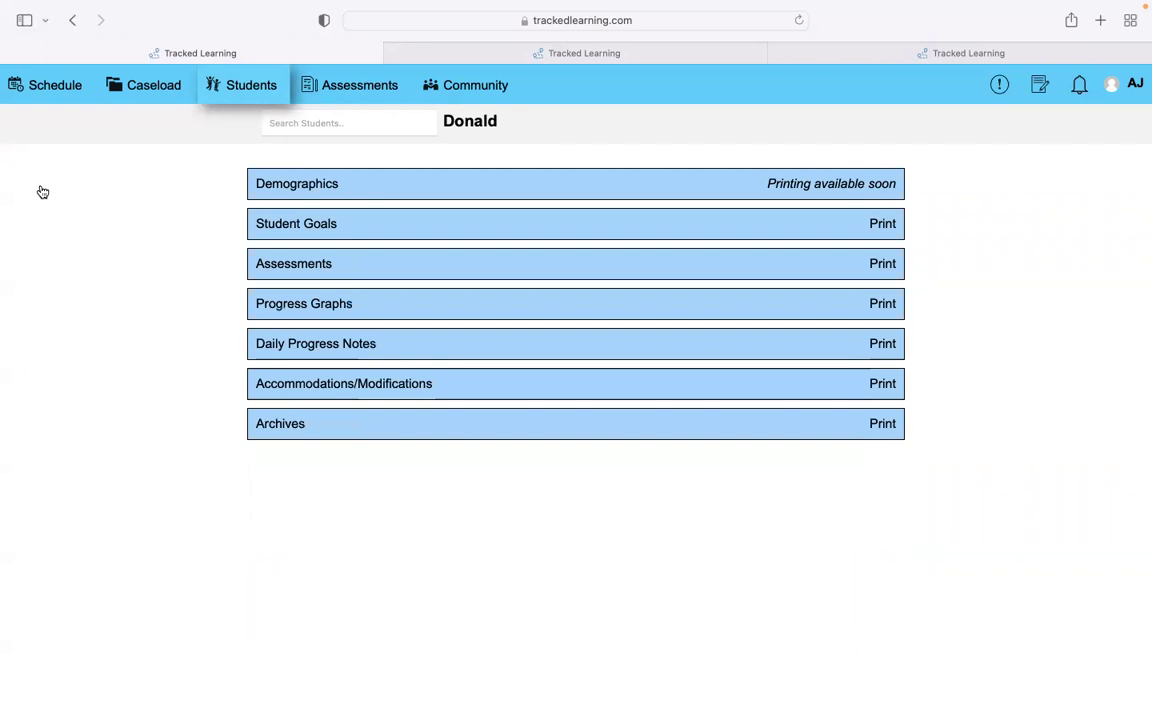
{"action": "left_click", "coordinate": [275, 263]}
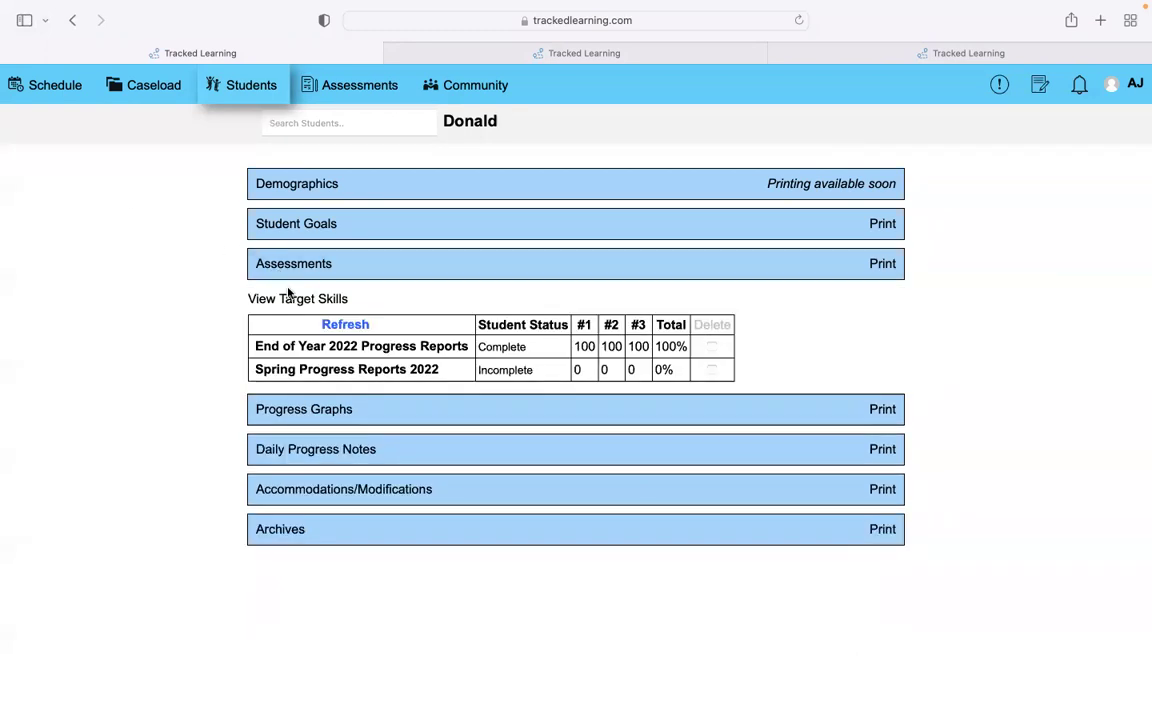
{"action": "left_click", "coordinate": [304, 374]}
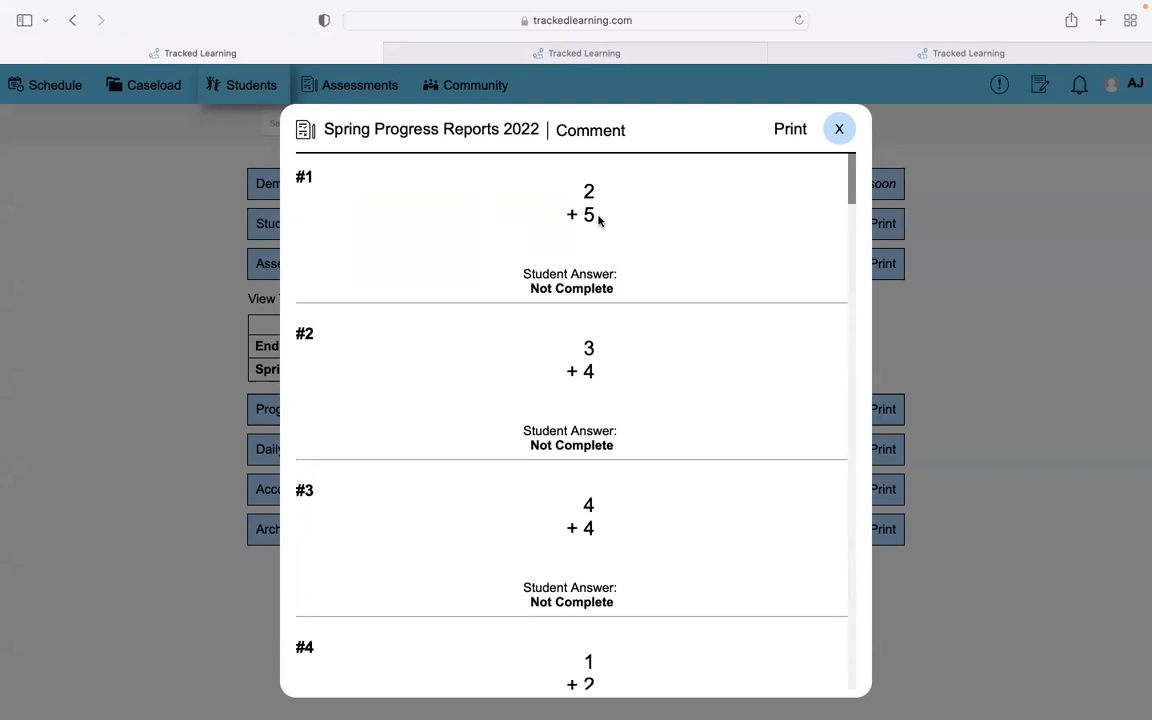
- Mark the student answers to questions 1 and 2 as Correct and question 3 as Incorrect, and close the assessment report
{"action": "left_click", "coordinate": [576, 292]}
{"action": "scroll", "coordinate": [578, 298], "scroll_direction": "down", "scroll_amount": 3}
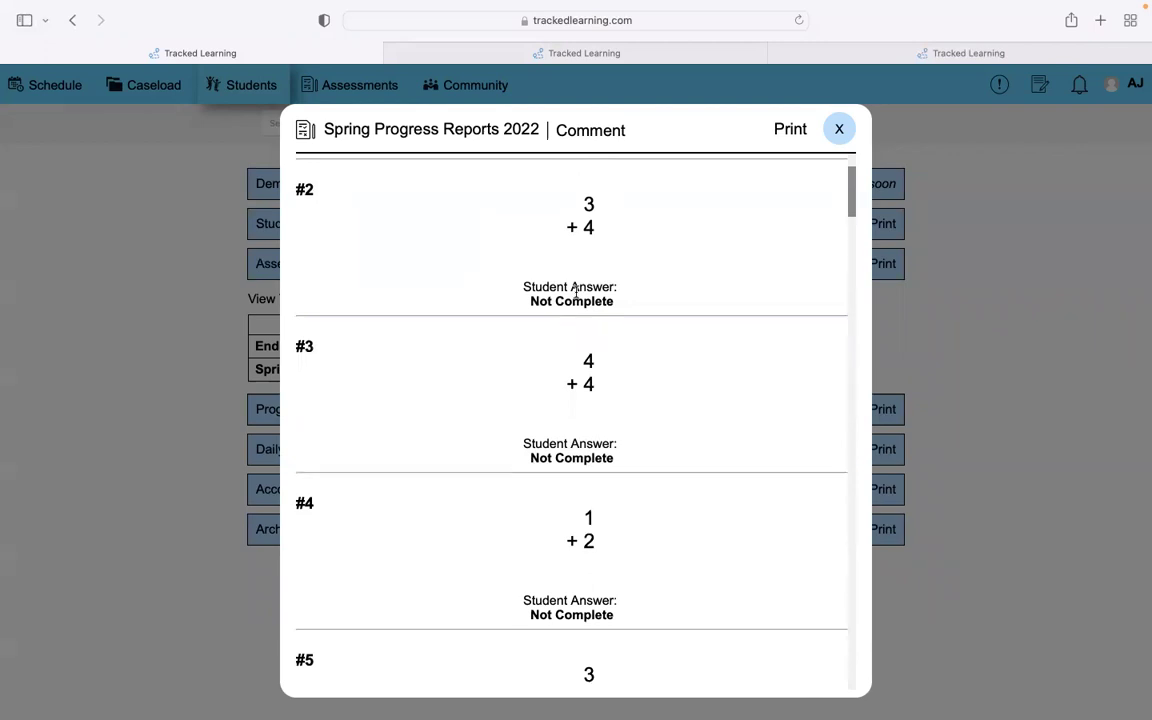
{"action": "left_click", "coordinate": [576, 292]}
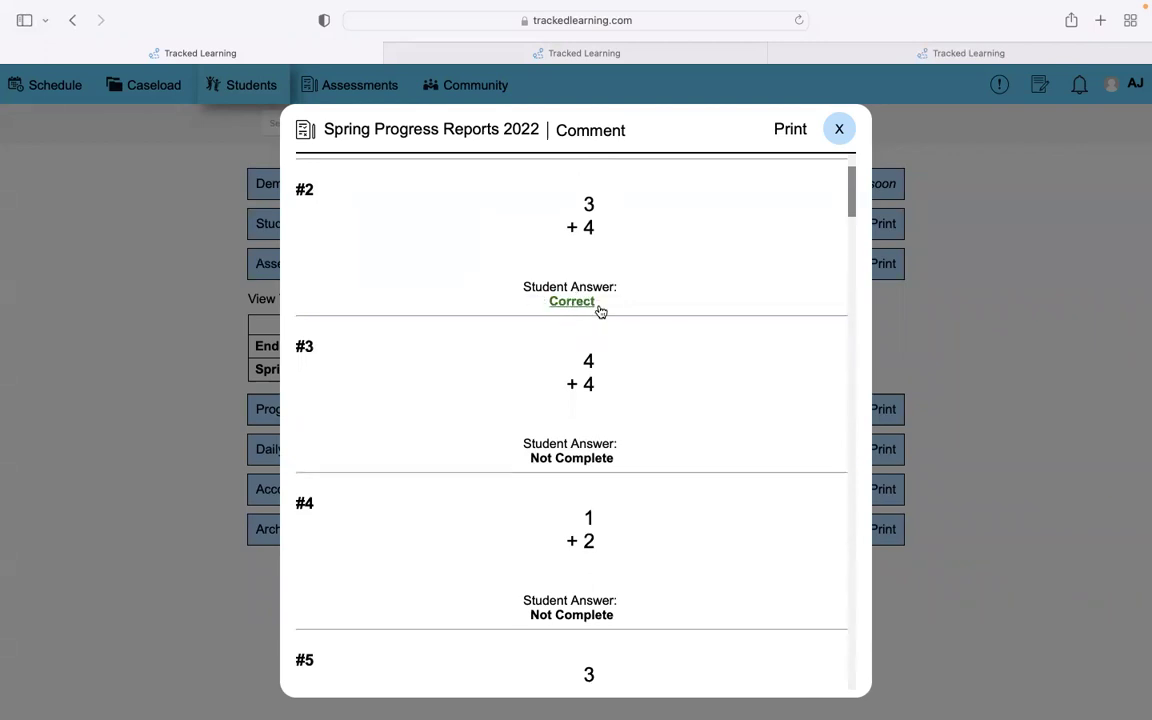
{"action": "scroll", "coordinate": [731, 348], "scroll_direction": "down", "scroll_amount": 3}
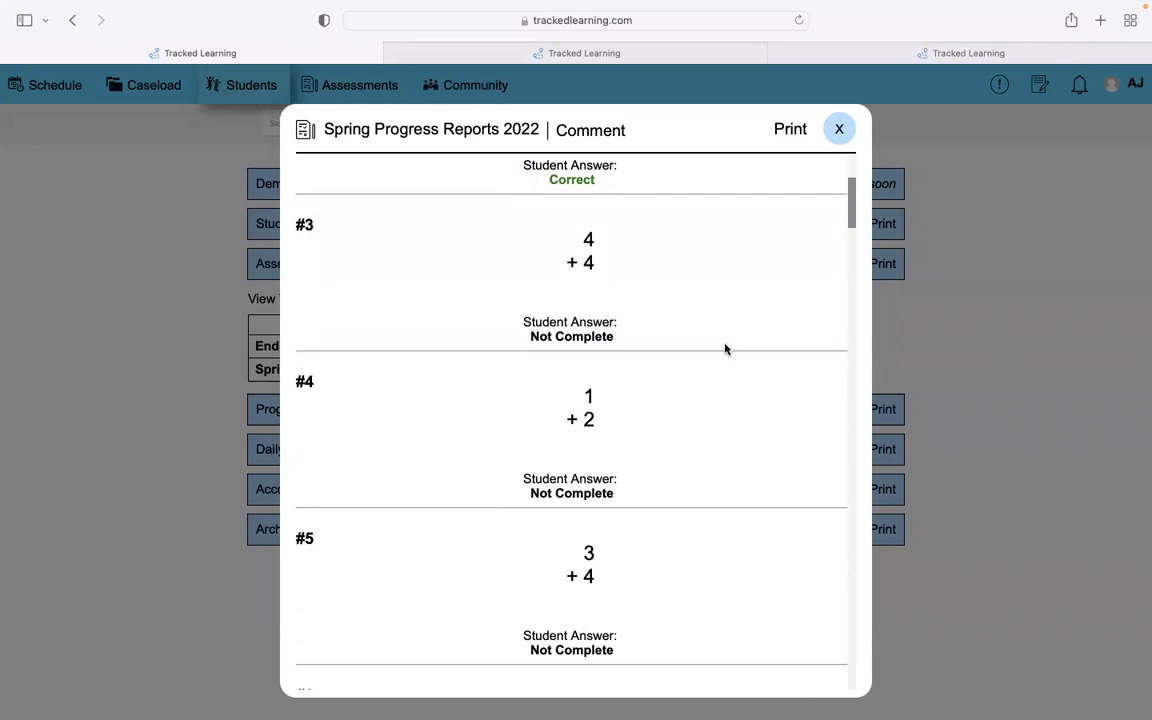
{"action": "left_click", "coordinate": [588, 339]}
{"action": "left_click", "coordinate": [578, 339]}
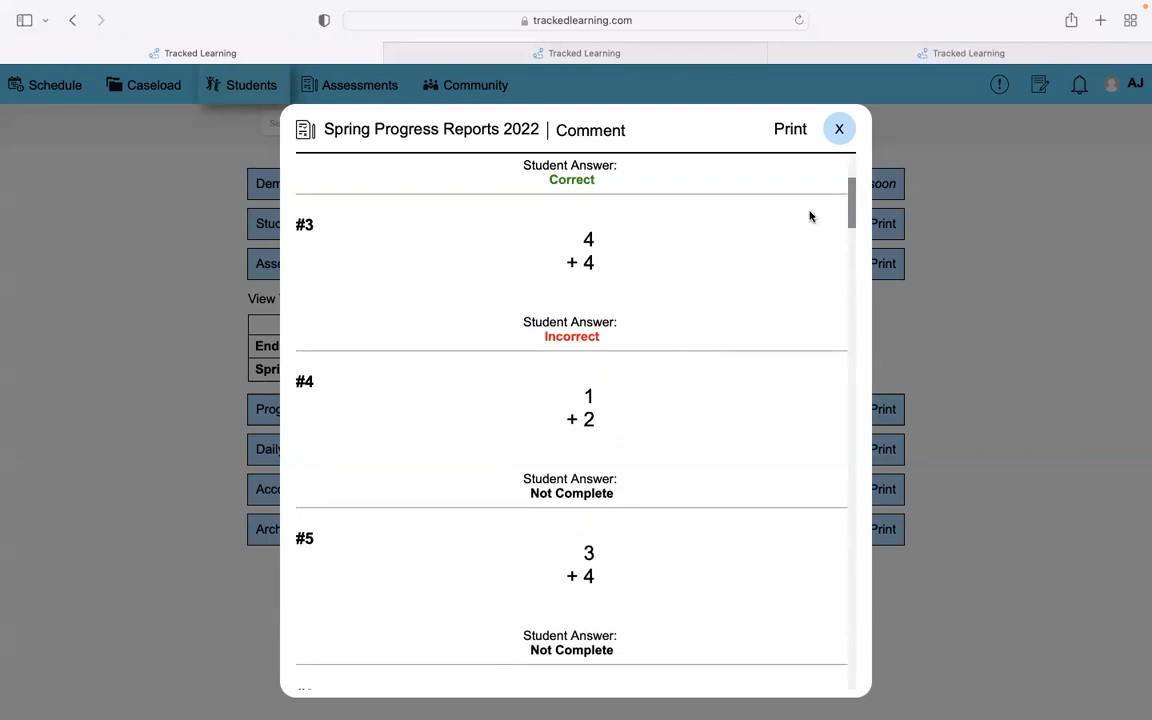
{"action": "left_click", "coordinate": [839, 129]}
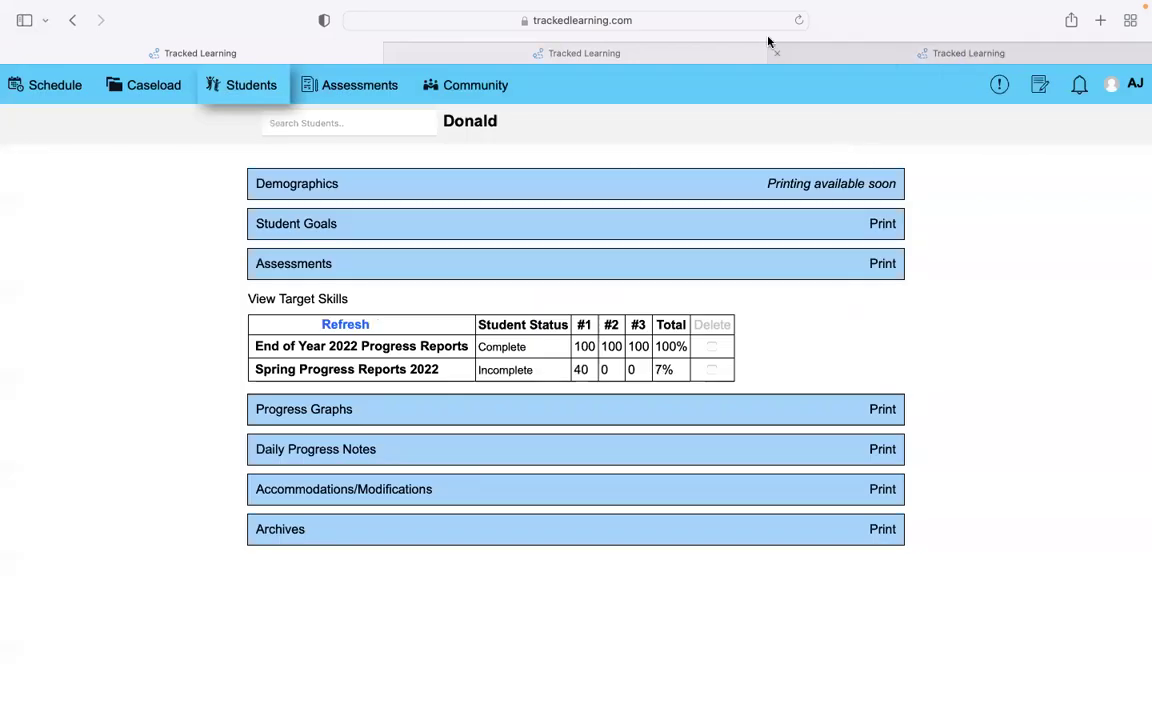
{"action": "left_click", "coordinate": [1102, 20]}
{"action": "type", "text": "trackedl"}
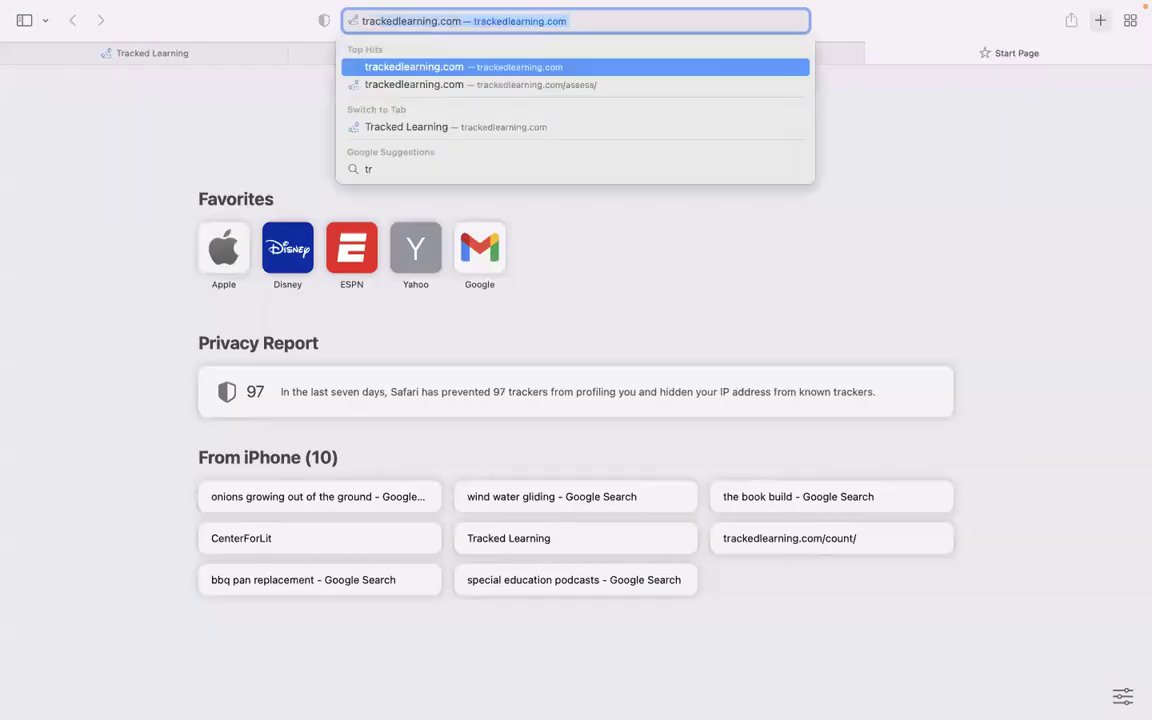
{"action": "key", "text": "BackSpace"}
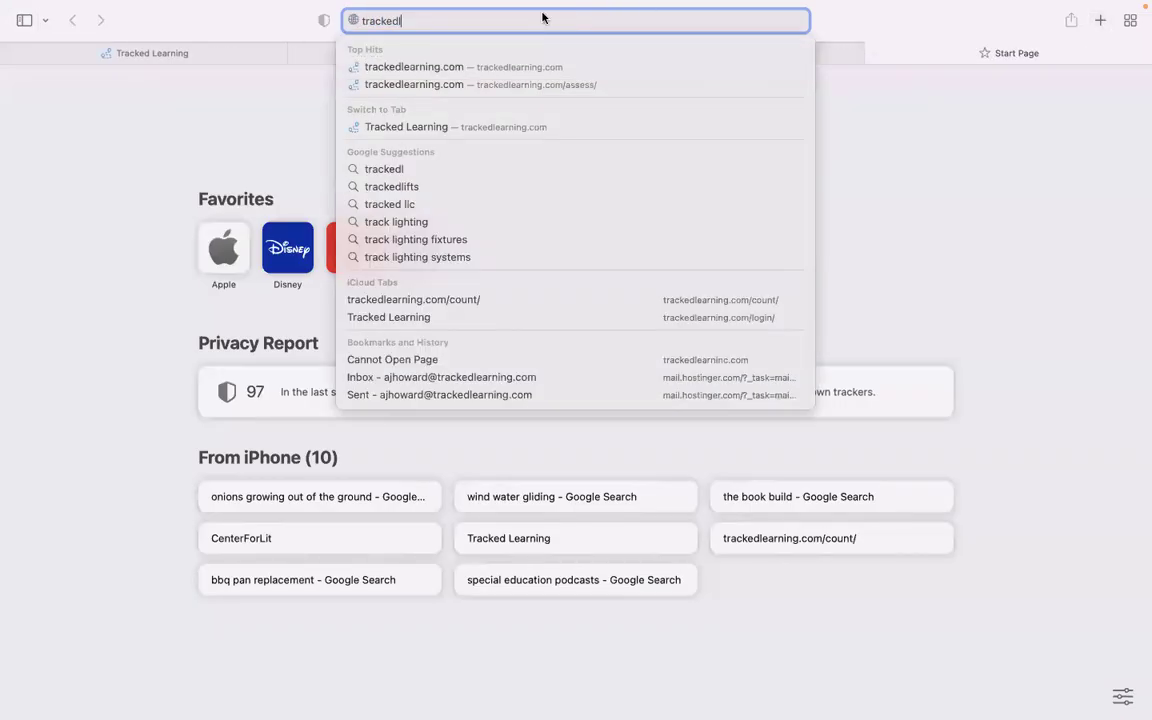
{"action": "left_click", "coordinate": [192, 62]}
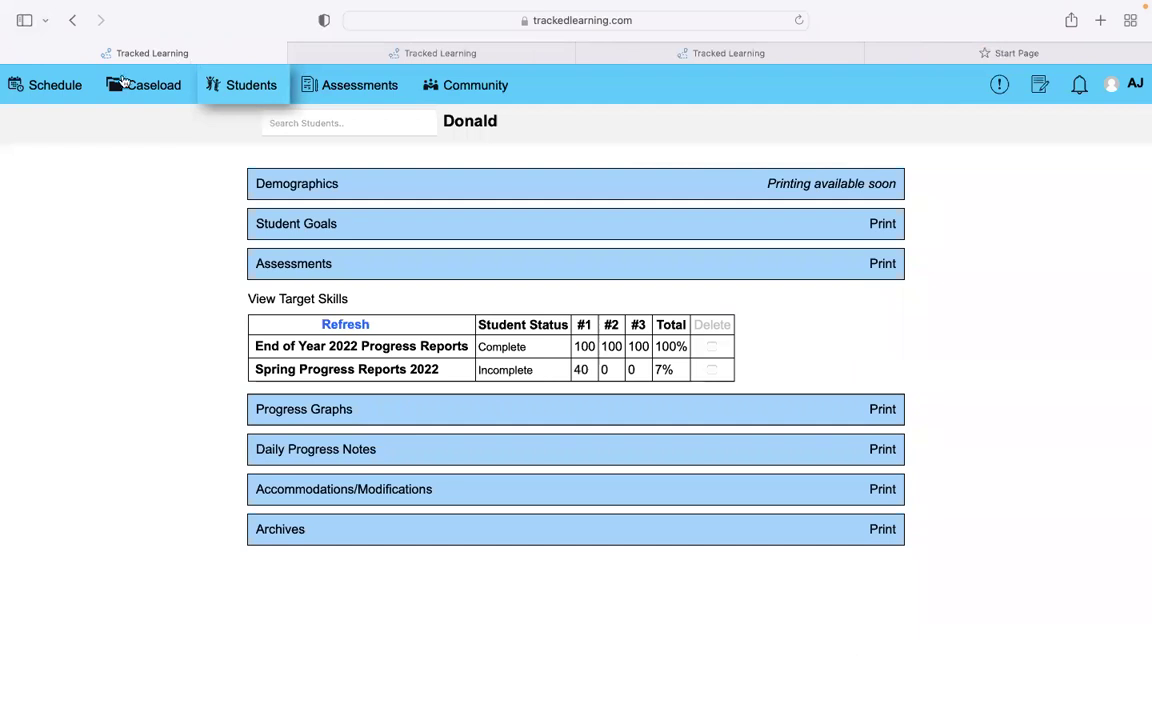
- View the student IDs in the teacher's caseload and look at the Student Id field on the student login page
{"action": "left_click", "coordinate": [150, 89]}
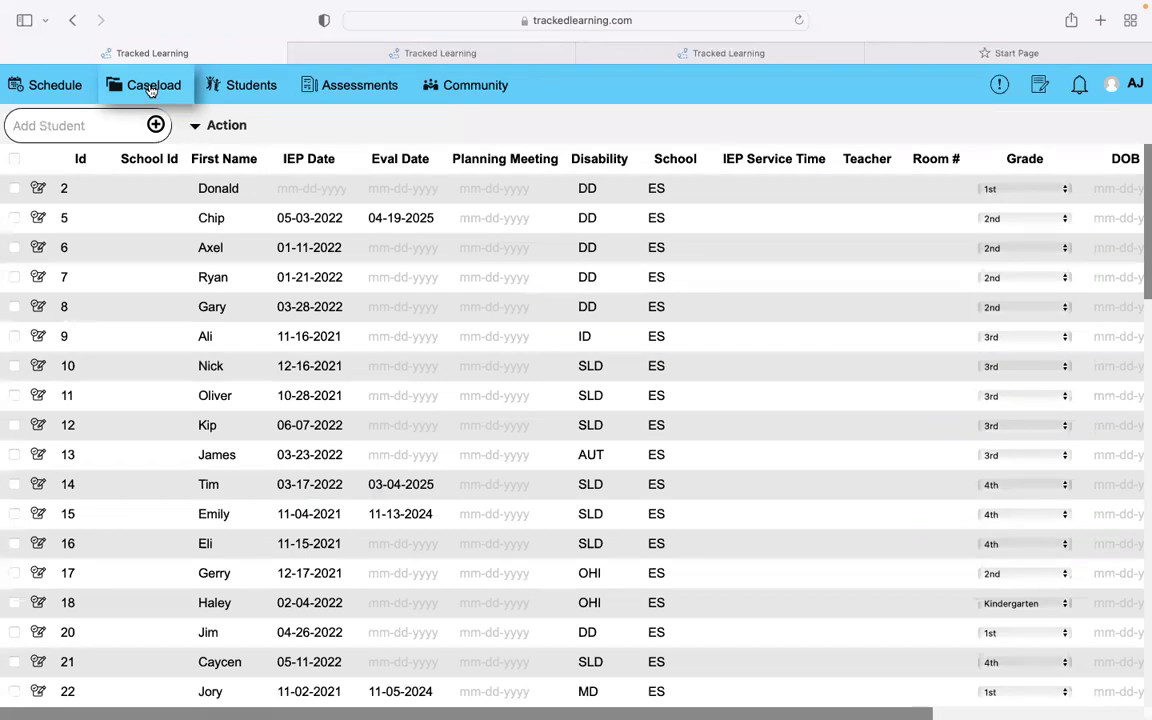
{"action": "left_click", "coordinate": [722, 55]}
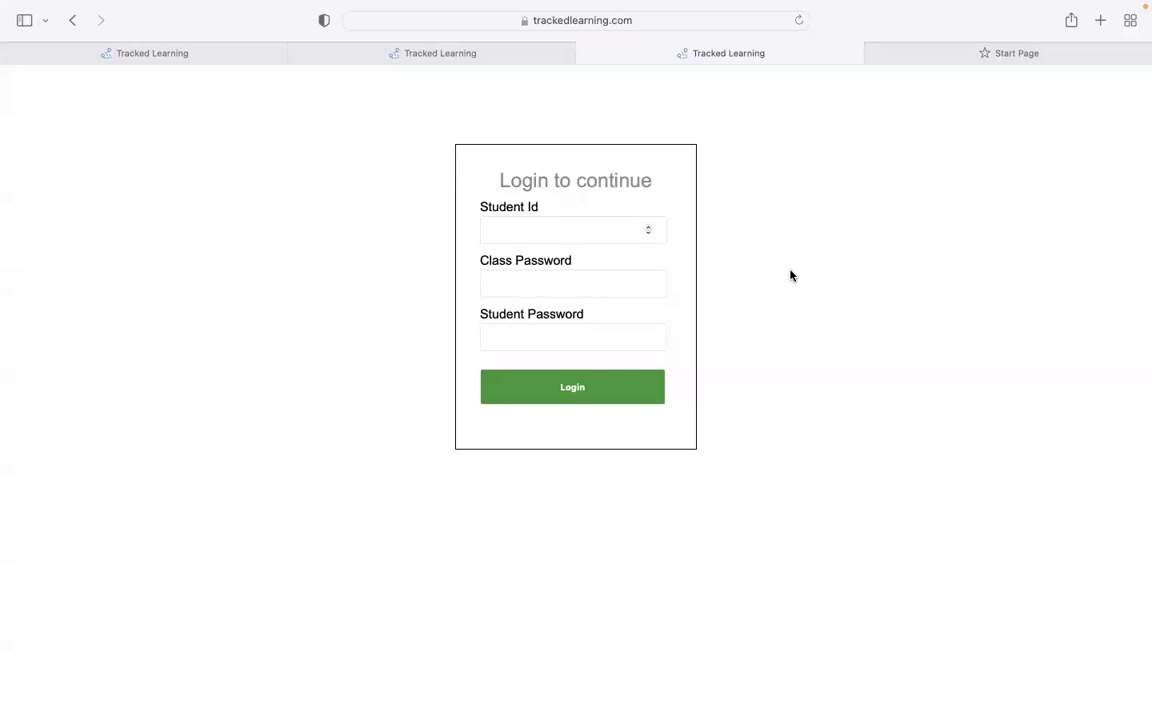
{"action": "left_click", "coordinate": [549, 232]}
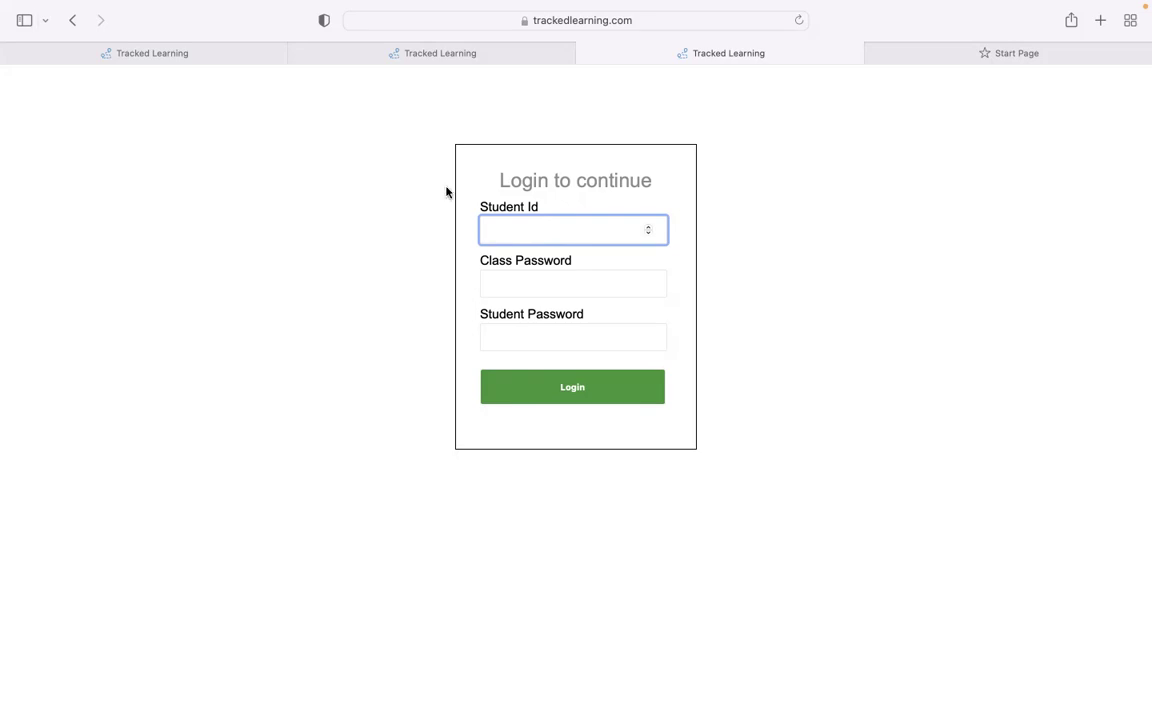
- Open the first student's assessments from the teacher's caseload and view the target skills above the score table
{"action": "left_click", "coordinate": [165, 57]}
{"action": "left_click", "coordinate": [38, 190]}
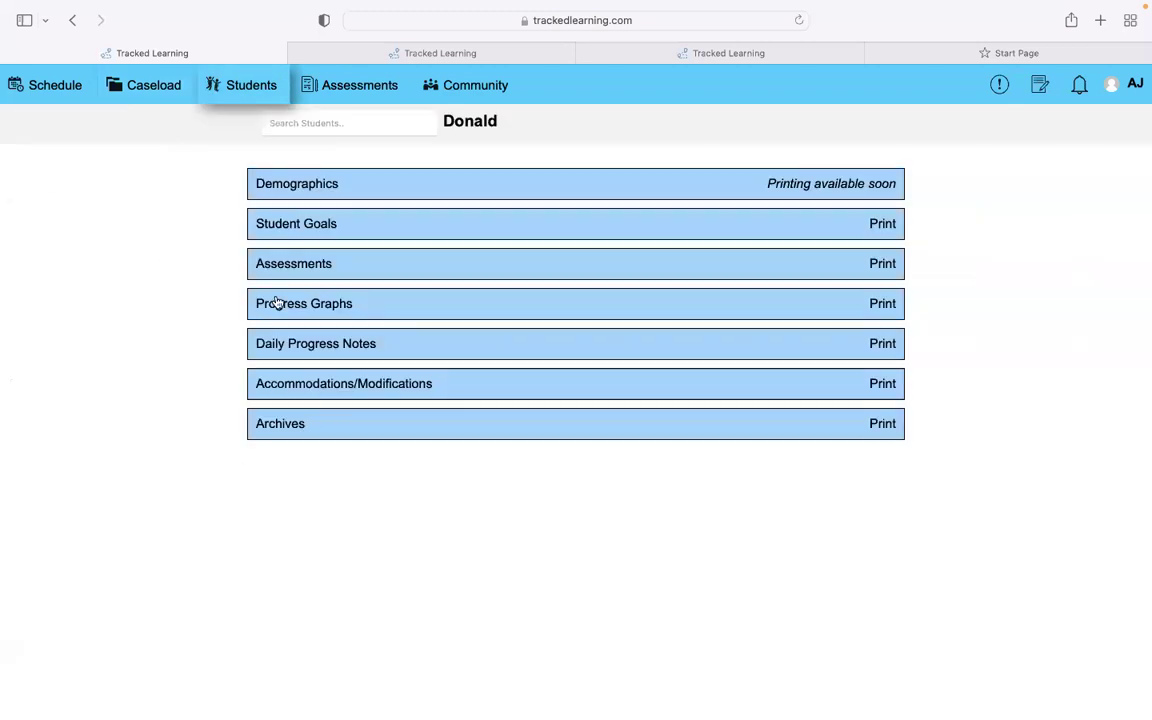
{"action": "left_click", "coordinate": [295, 263]}
{"action": "left_click", "coordinate": [298, 298]}
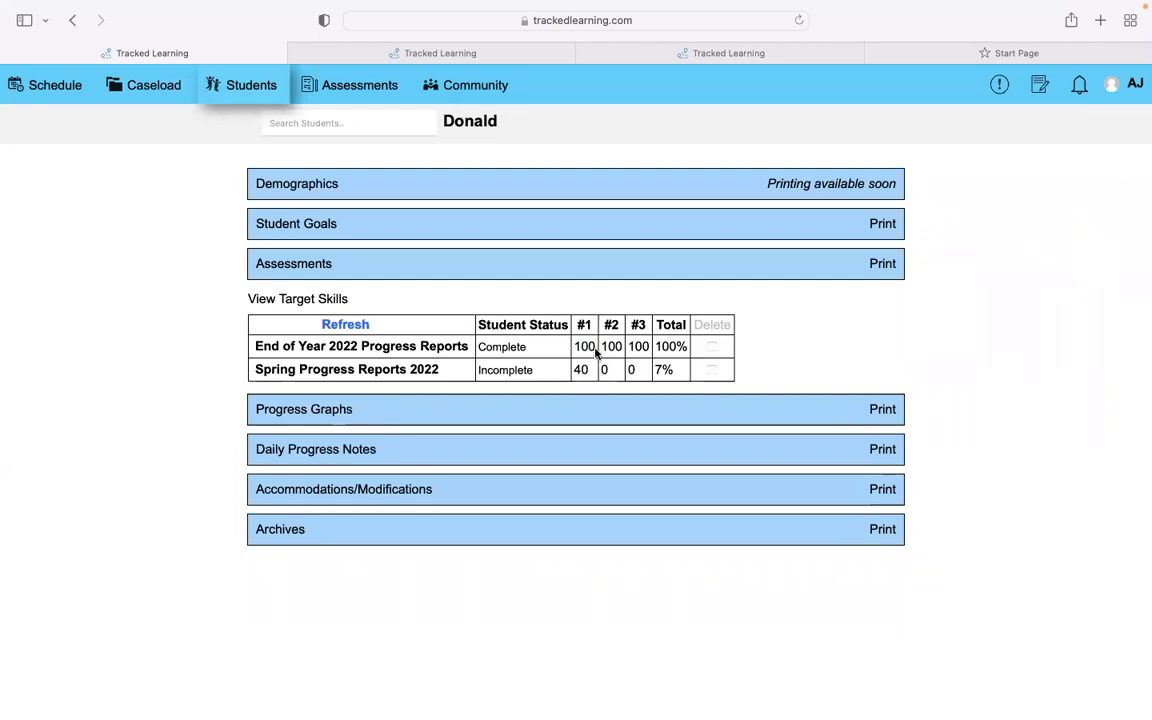
{"action": "left_click", "coordinate": [258, 298]}
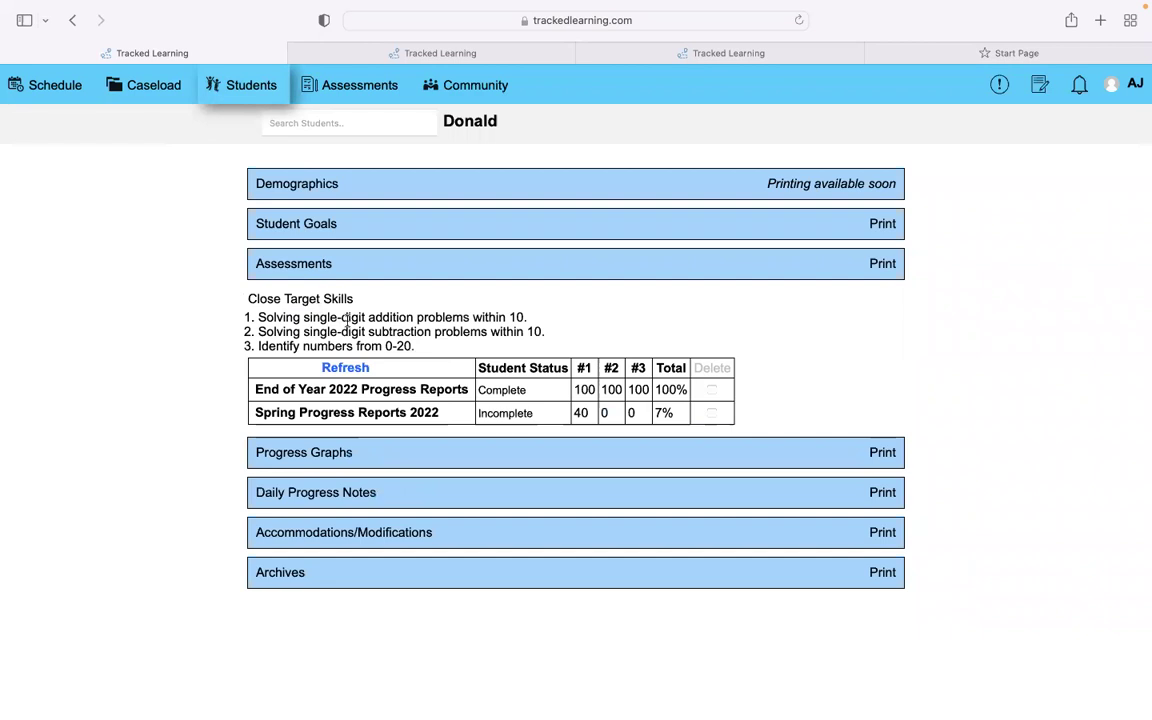